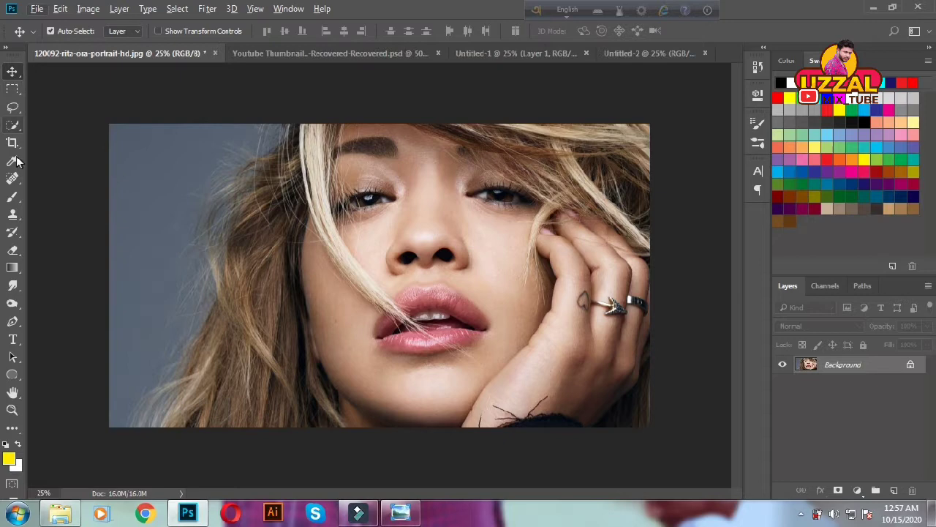
Step: Crop the portrait by pulling its left edge inward
key("c")
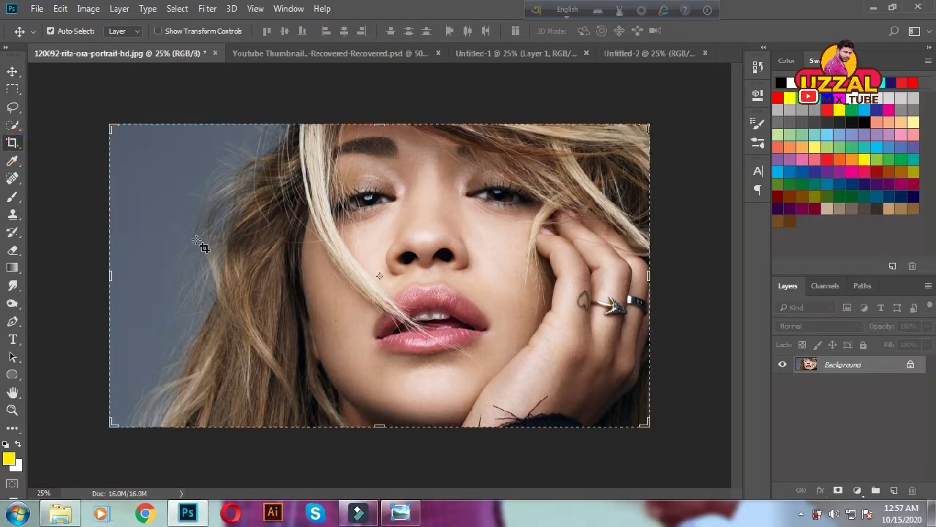
left_click_drag(110, 276, 151, 268)
key("Return")
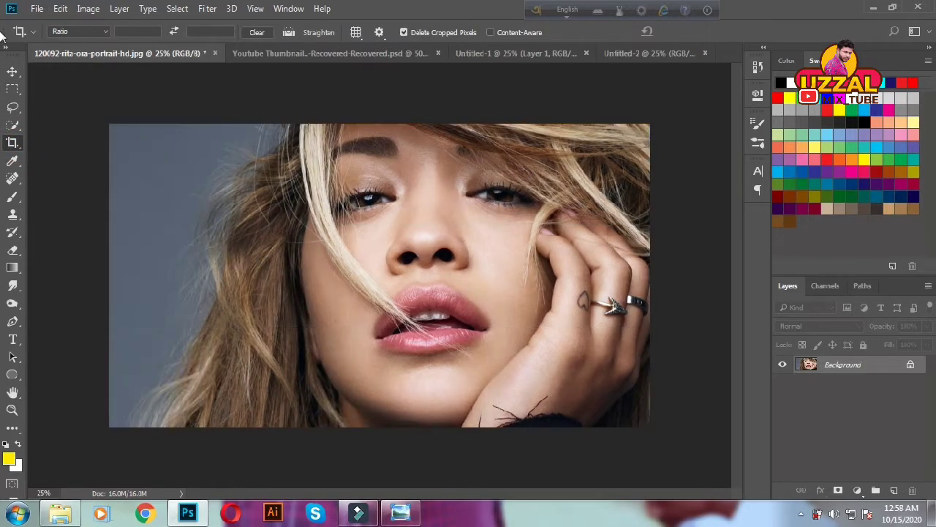
Step: Duplicate the photo layer, then select the Background layer
key("v")
key("ctrl+j")
key("ctrl+j")
left_click(812, 400)
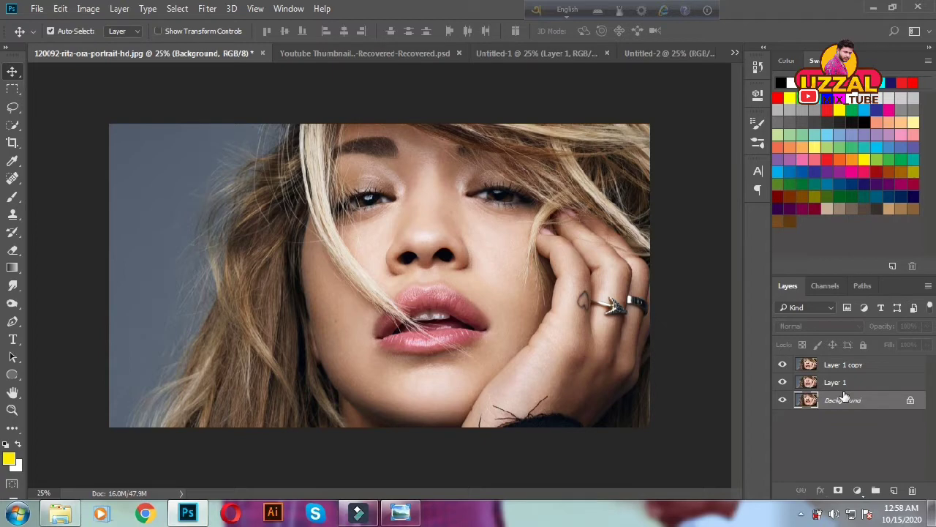
Step: Fill the Background with black, swap the colours and select Layer 1 copy
key("Delete")
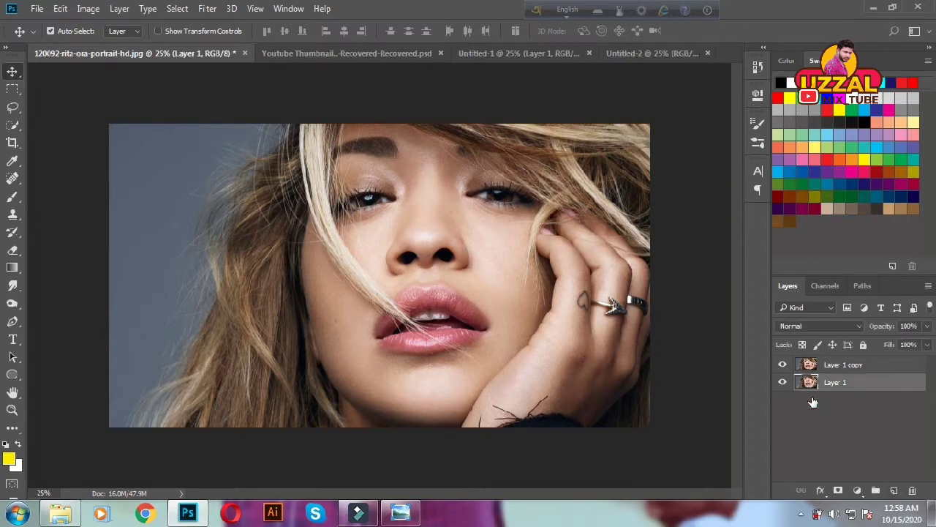
key("ctrl+z")
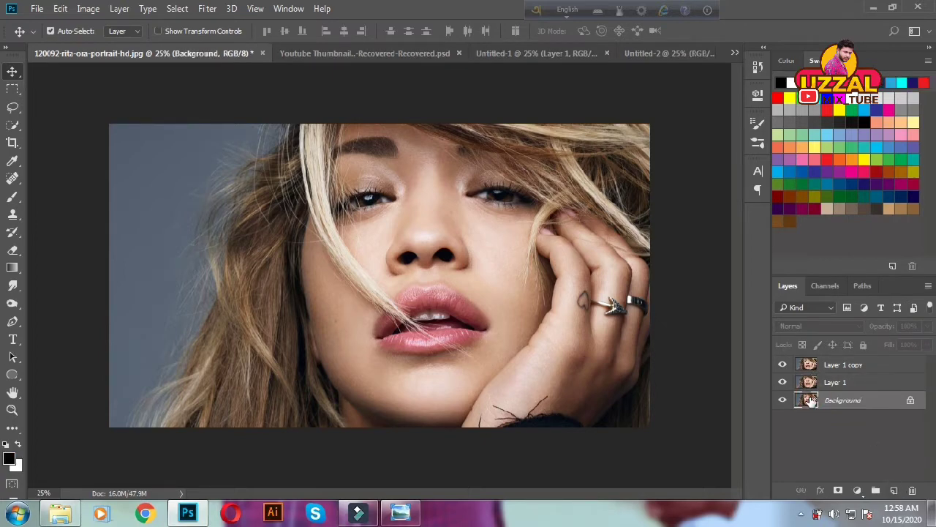
left_click(18, 442)
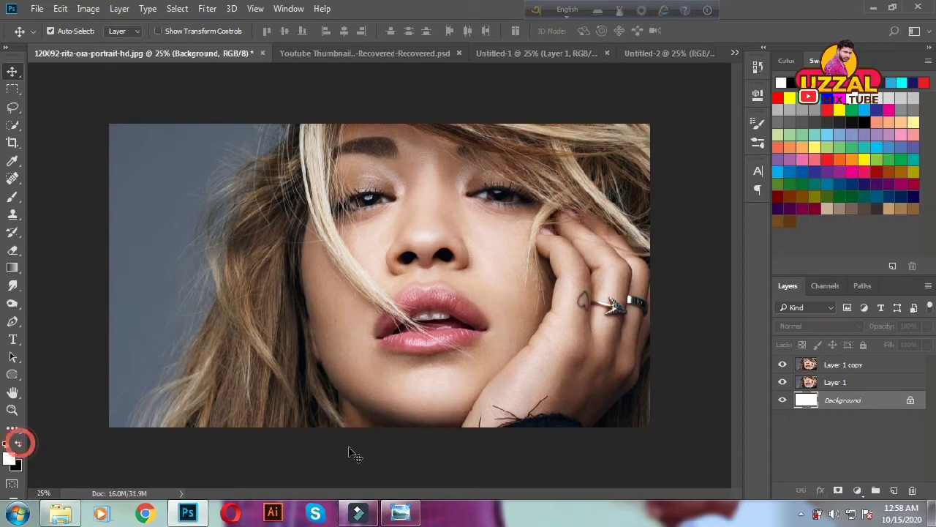
left_click(835, 364)
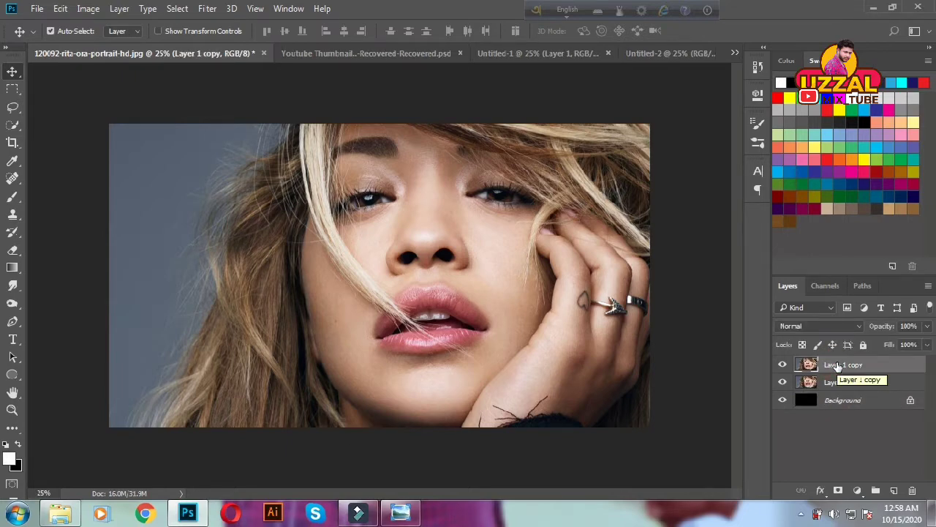
key("ctrl+1")
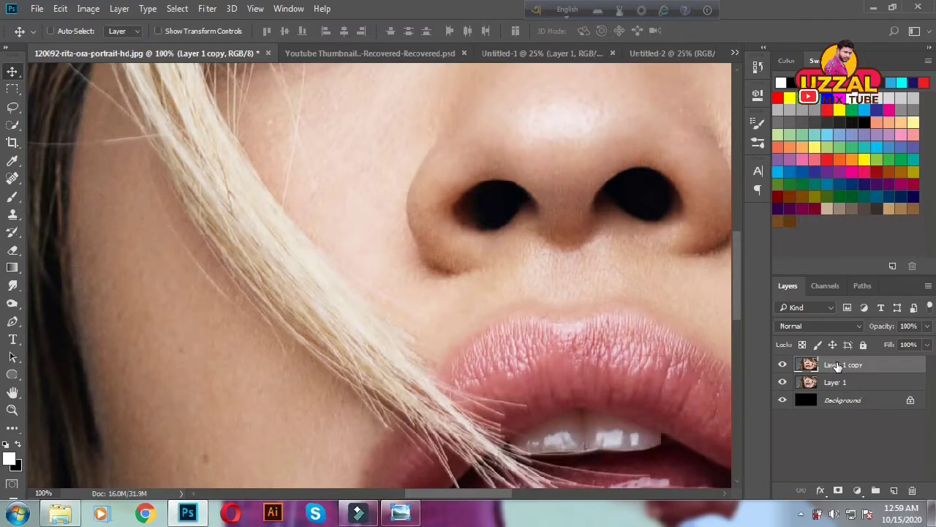
key("ctrl+0")
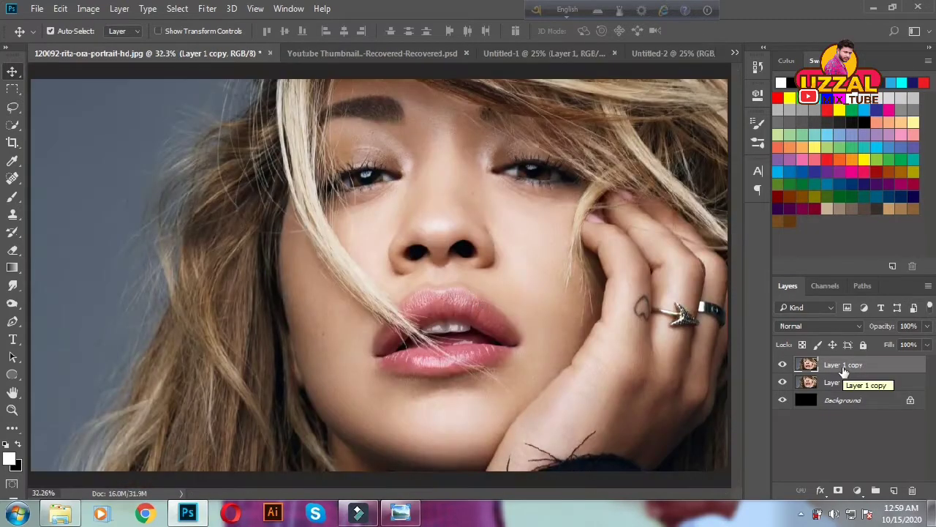
Step: In Guides, Grid & Slices preferences, make the grid yellow, spaced 217 pixels with 6 subdivisions
left_click(60, 8)
mouse_move(99, 422)
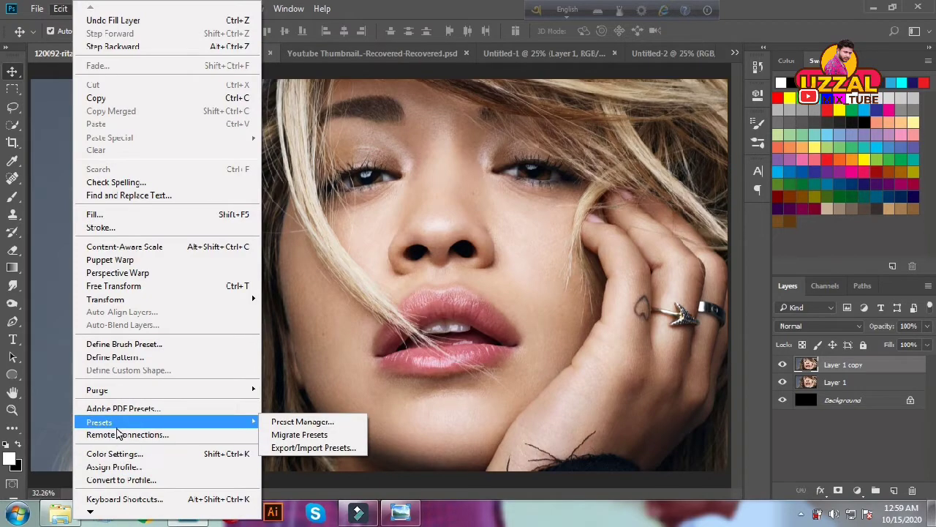
left_click(64, 10)
left_click(61, 9)
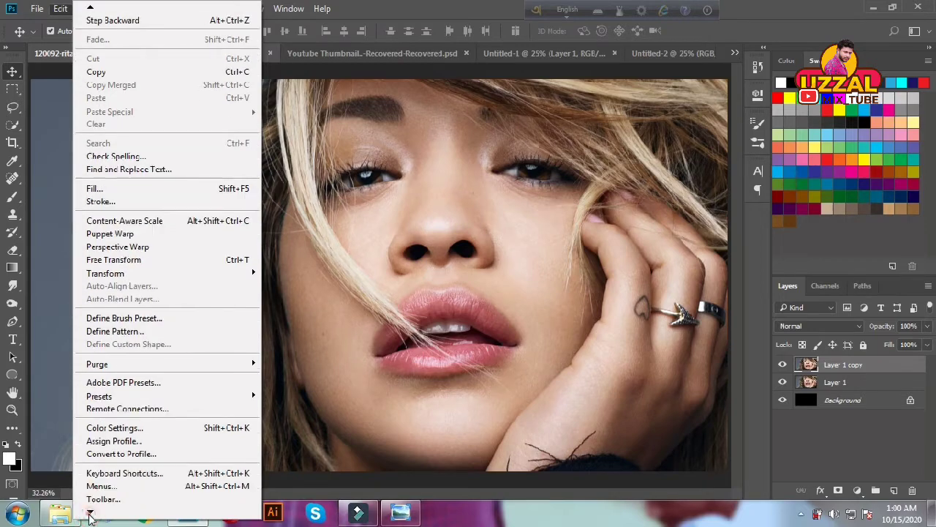
mouse_move(104, 500)
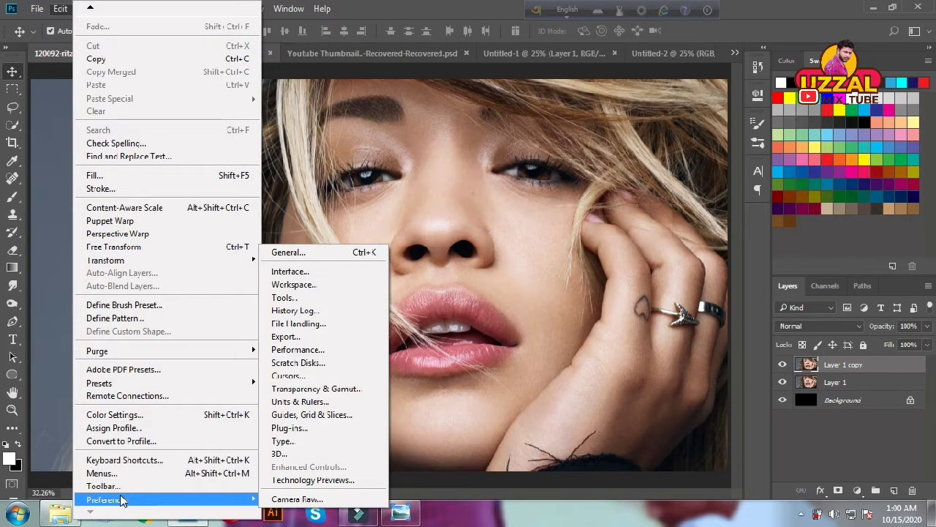
left_click(338, 415)
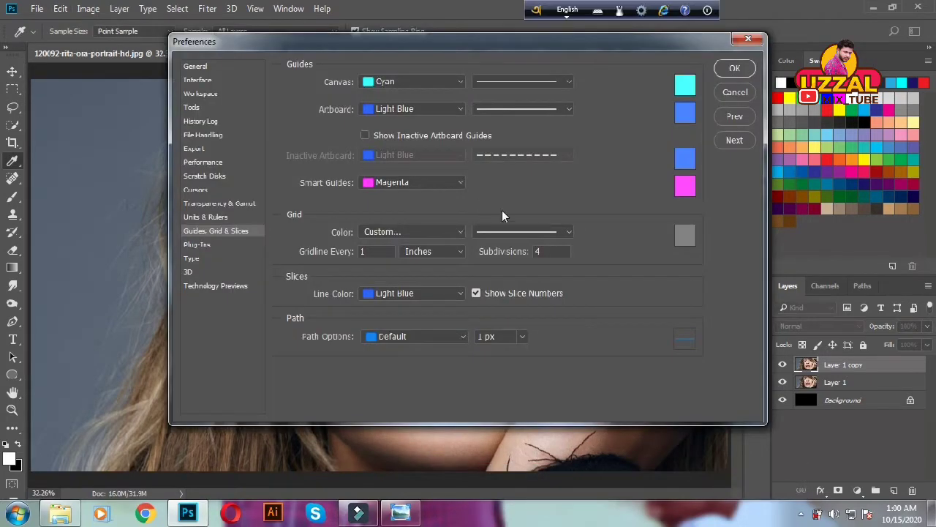
left_click(686, 236)
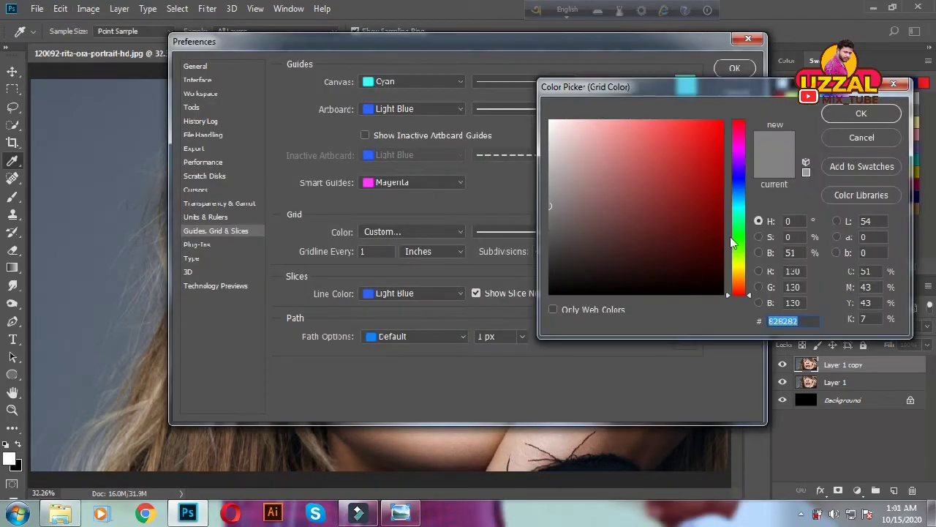
left_click_drag(737, 281, 737, 269)
left_click(724, 123)
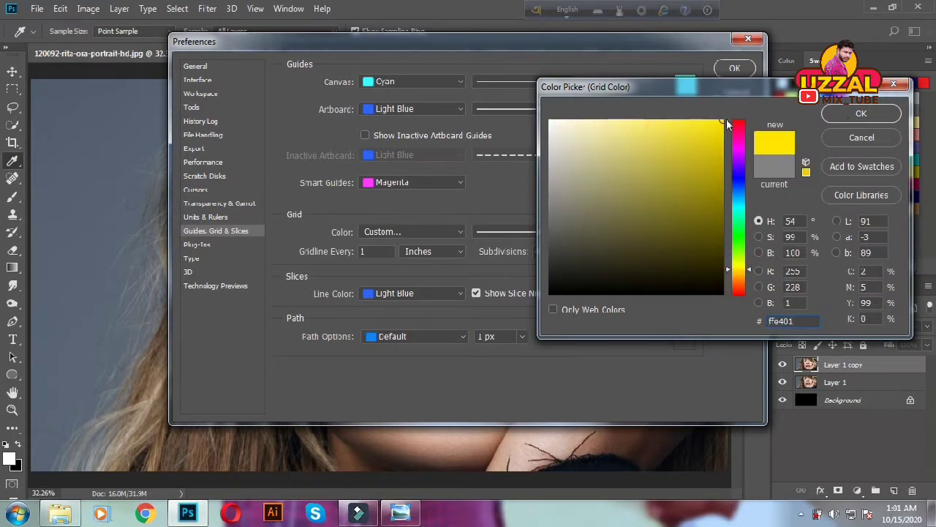
left_click(862, 114)
left_click(378, 250)
type("217")
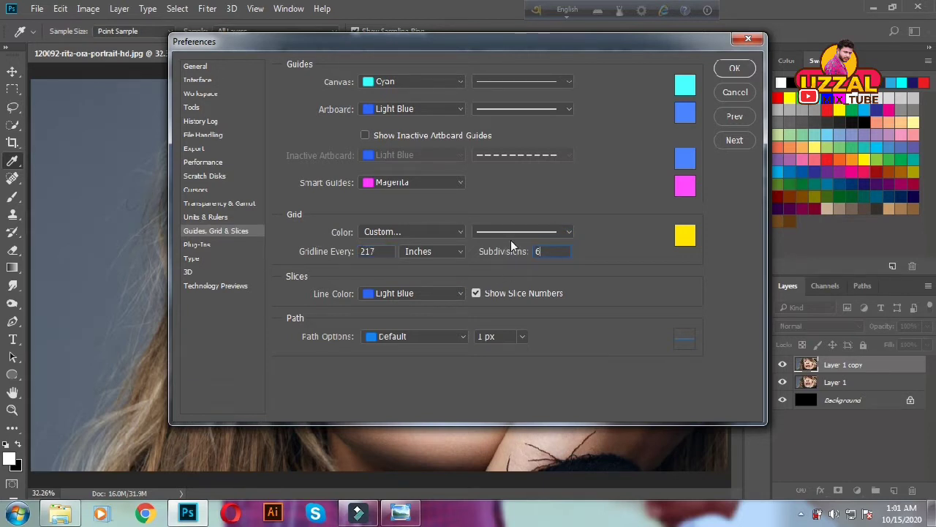
left_click(433, 251)
left_click(428, 264)
left_click(735, 64)
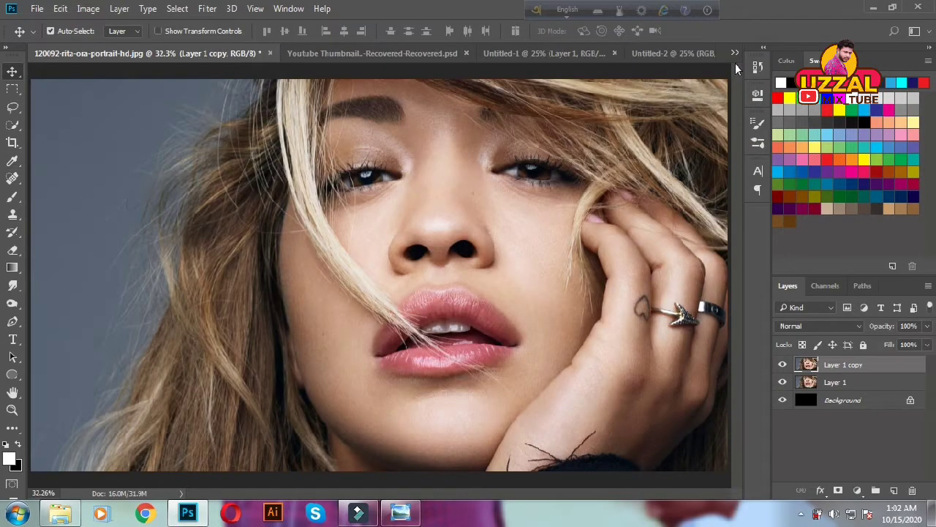
Step: Turn on View > Show > Grid over the portrait
left_click(256, 9)
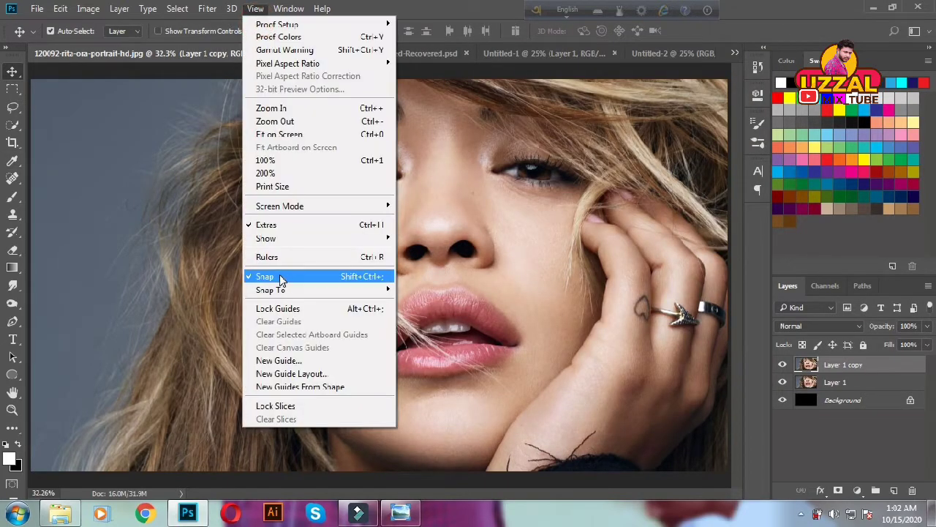
mouse_move(266, 239)
left_click(435, 223)
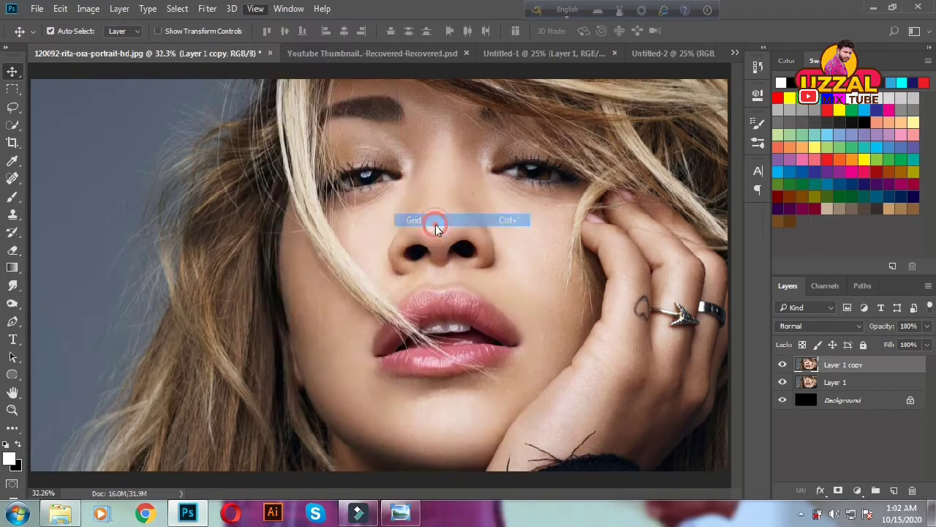
key("super")
scroll(437, 222, "down", 1)
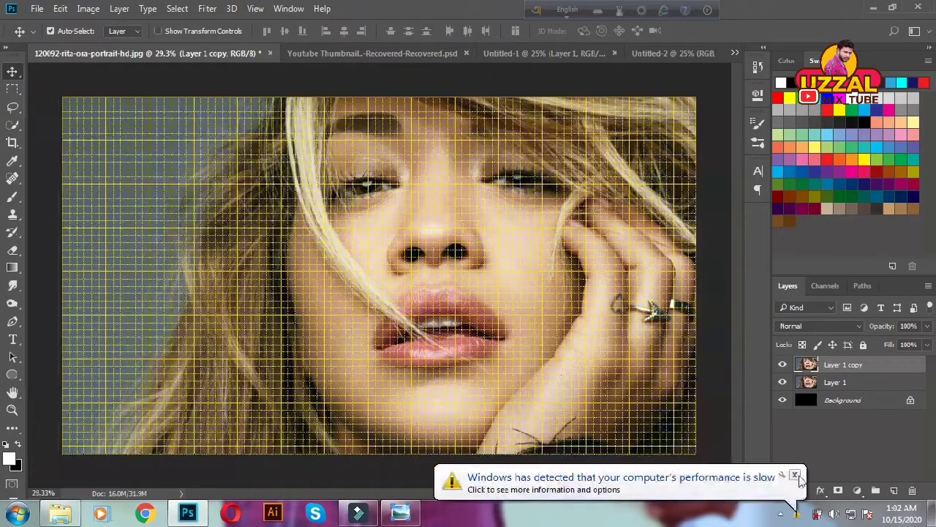
scroll(252, 193, "up", 1)
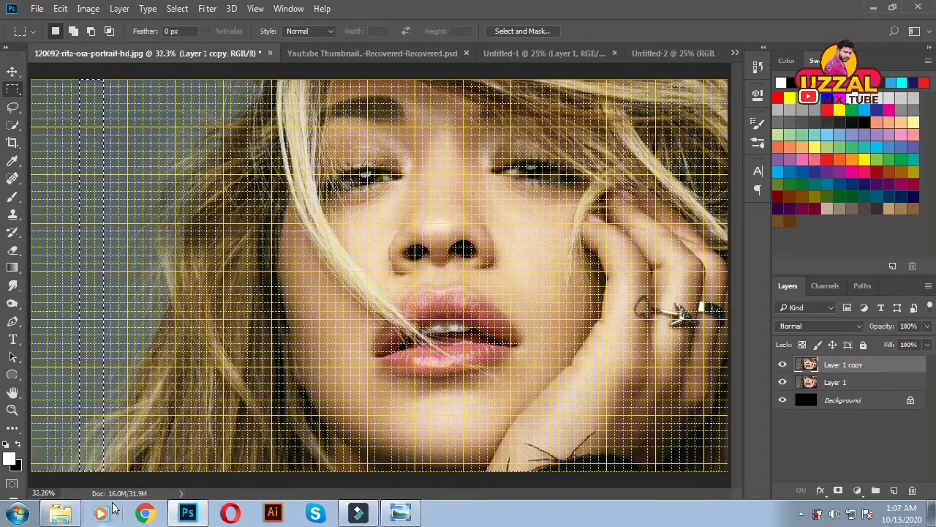
Step: Add-select alternating full-height column strips across the left side of the portrait
left_click_drag(105, 98, 56, 98)
key("shift")
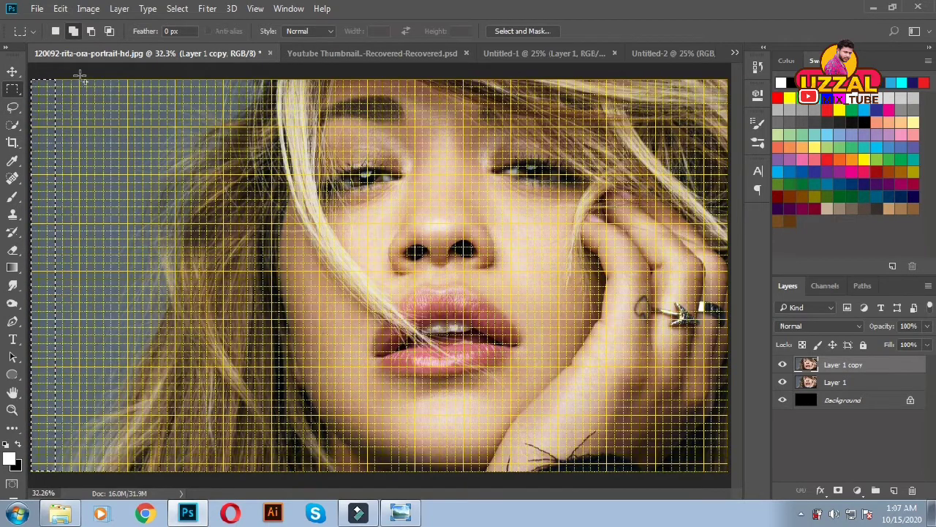
left_click_drag(119, 449, 104, 483)
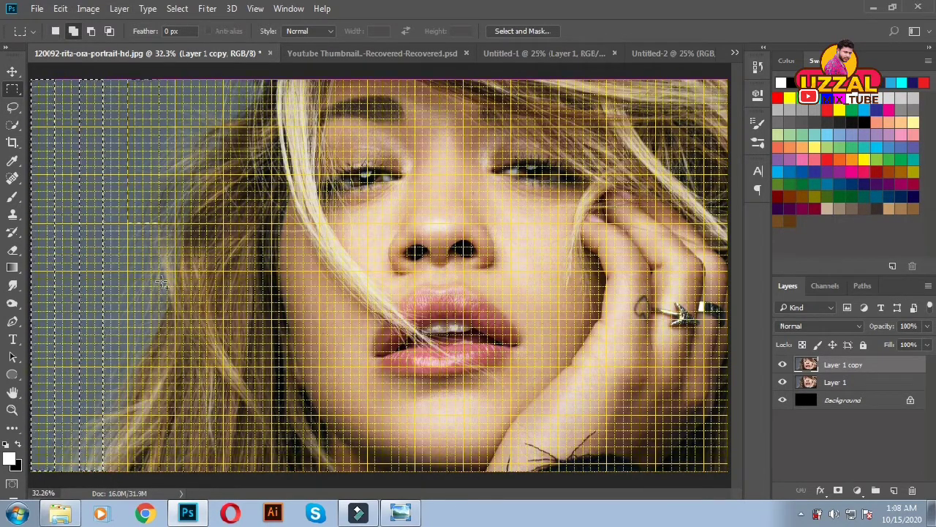
left_click_drag(162, 283, 153, 477)
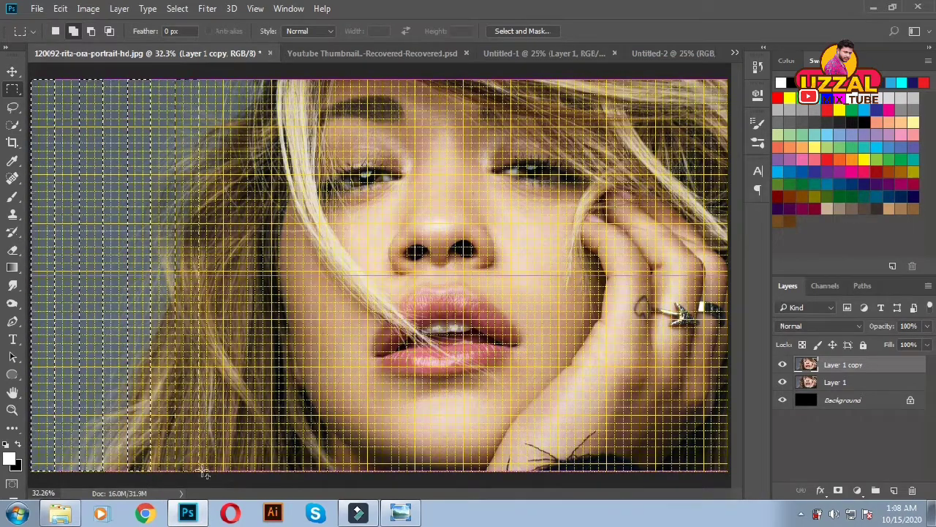
left_click_drag(174, 75, 208, 476)
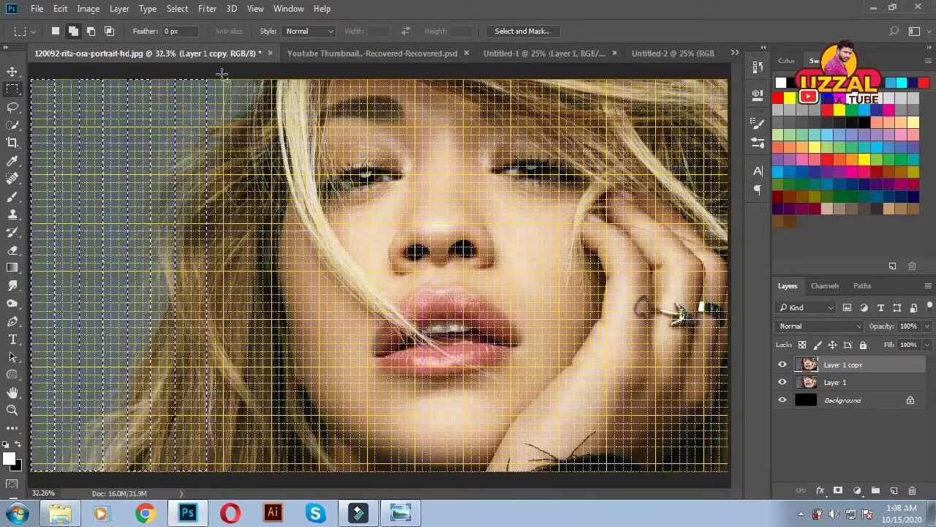
left_click_drag(221, 75, 238, 472)
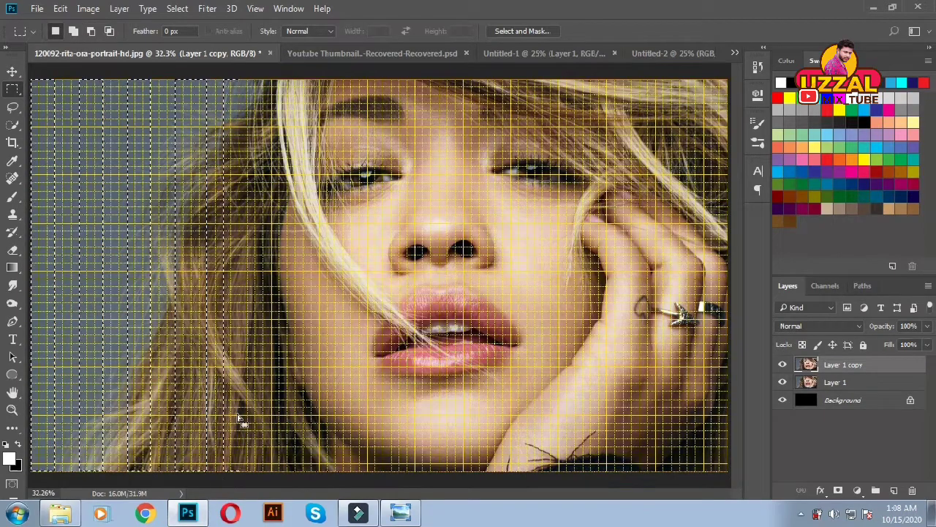
left_click_drag(232, 75, 263, 477)
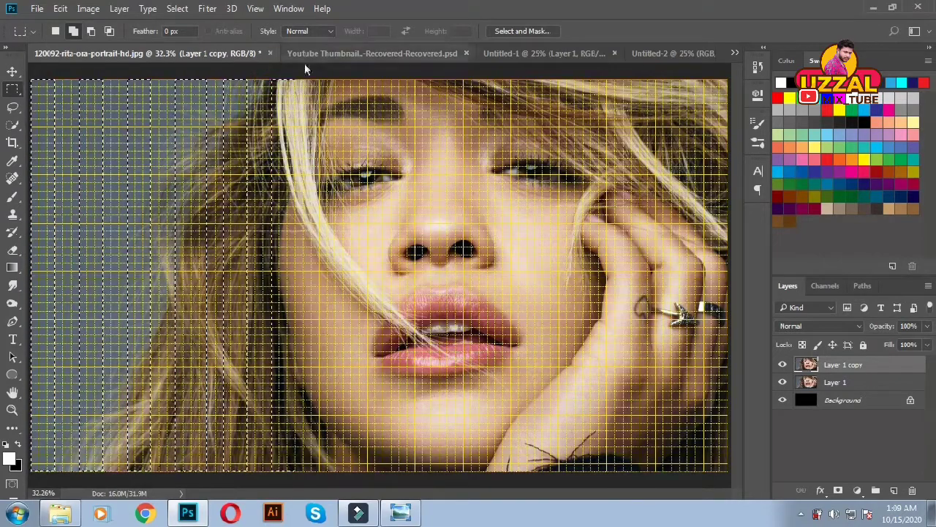
Step: Add more alternating full-height column strips across the centre and right side
left_click_drag(324, 71, 343, 477)
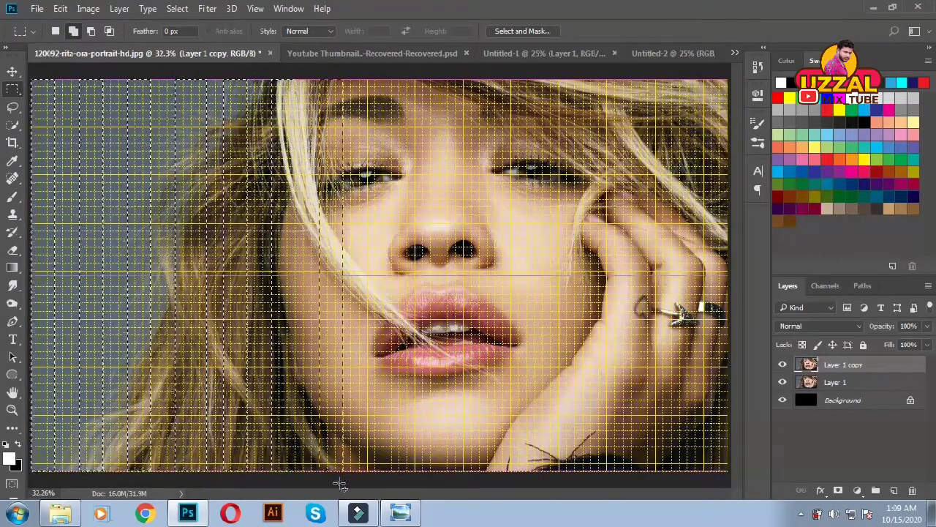
left_click_drag(380, 196, 374, 493)
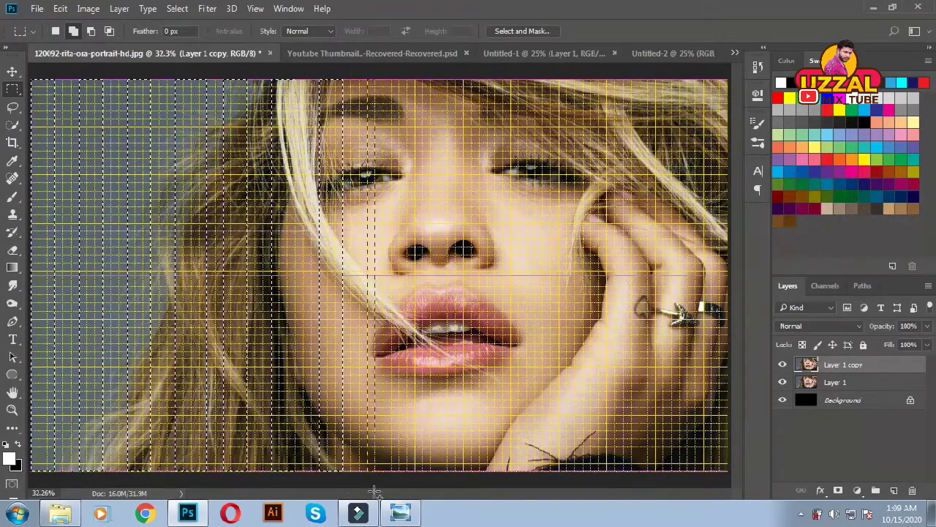
left_click_drag(371, 68, 392, 476)
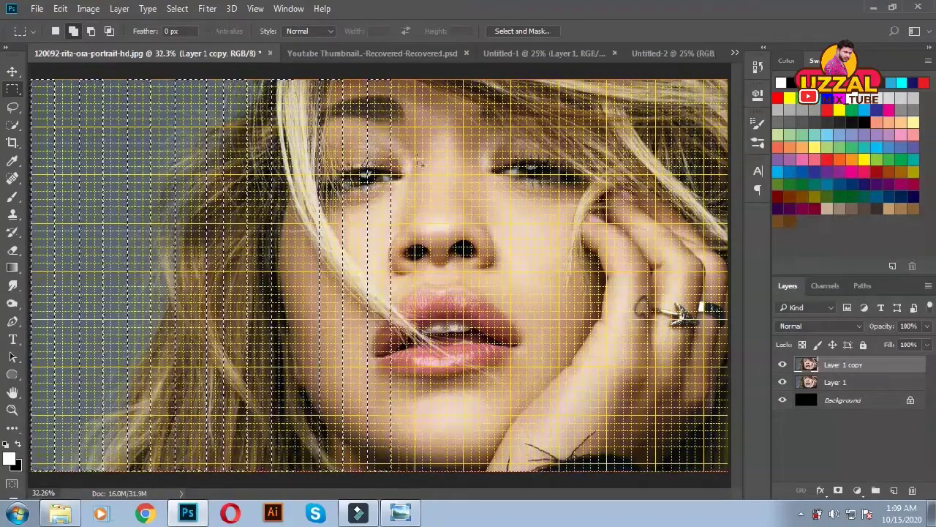
left_click_drag(411, 66, 449, 485)
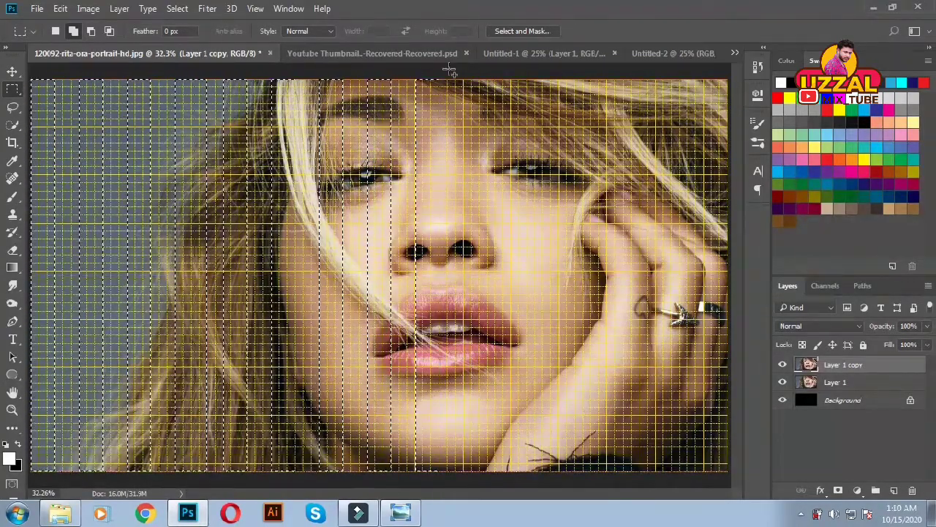
mouse_move(474, 400)
left_mouse_down()
mouse_move(476, 492)
mouse_move(487, 495)
left_mouse_up()
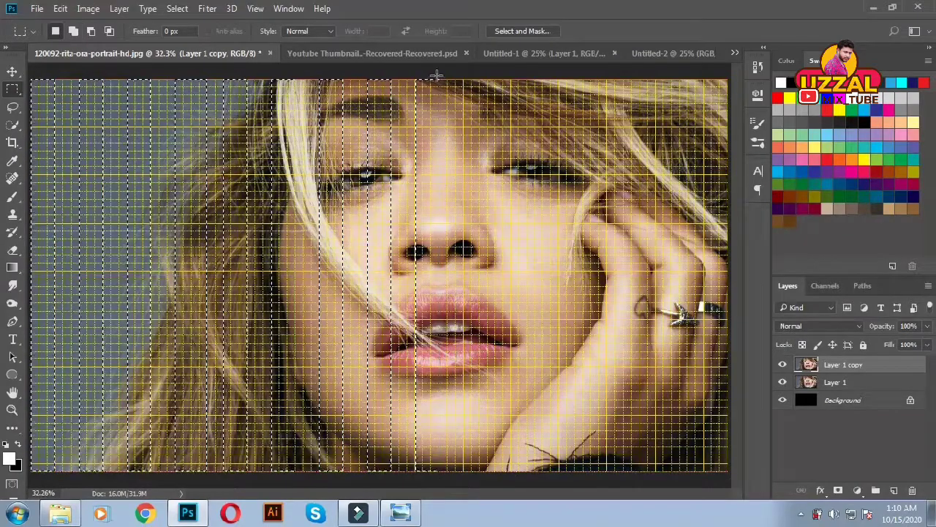
left_click_drag(513, 68, 535, 483)
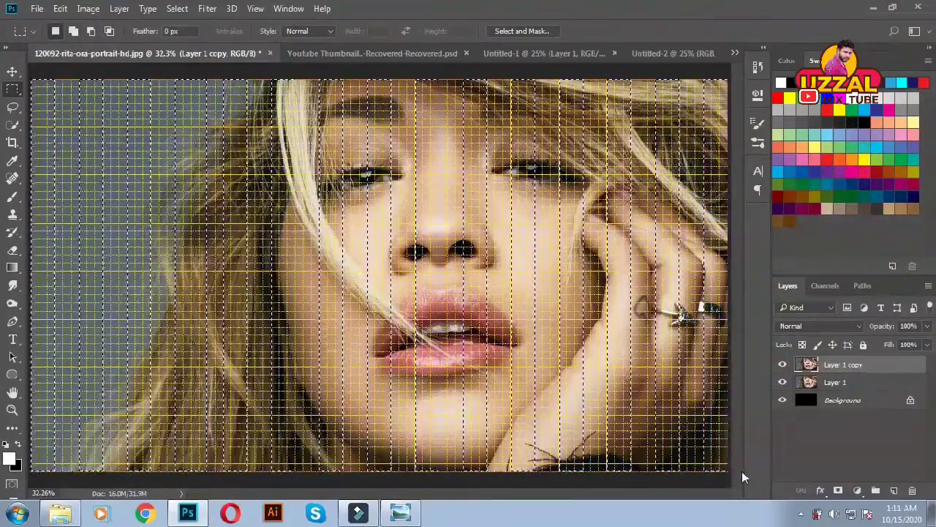
Step: Add a column-strip layer mask to Layer 1 copy, retrying with undo
left_click(837, 491)
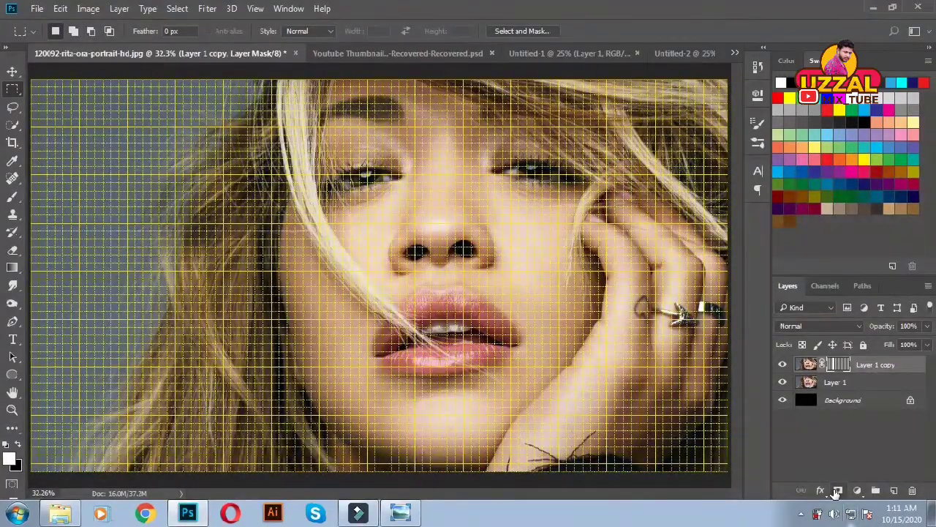
key("ctrl+z")
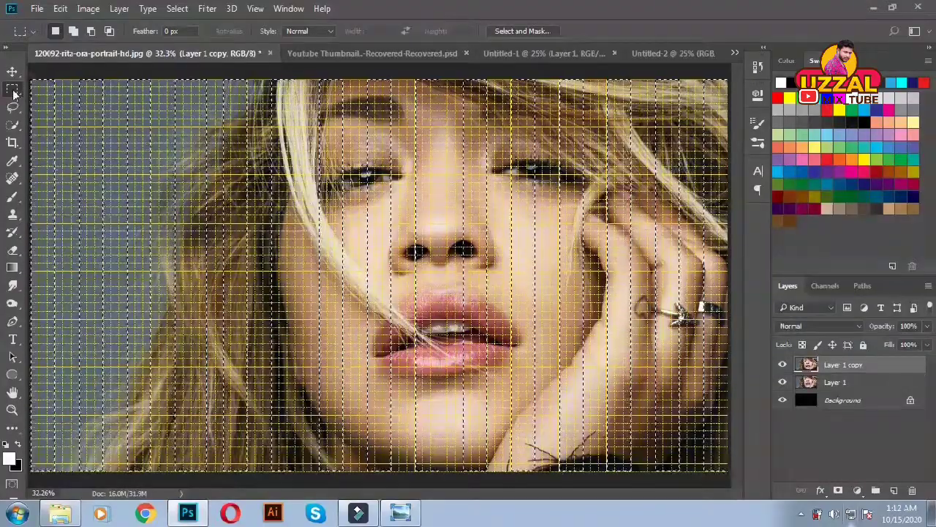
key("shift")
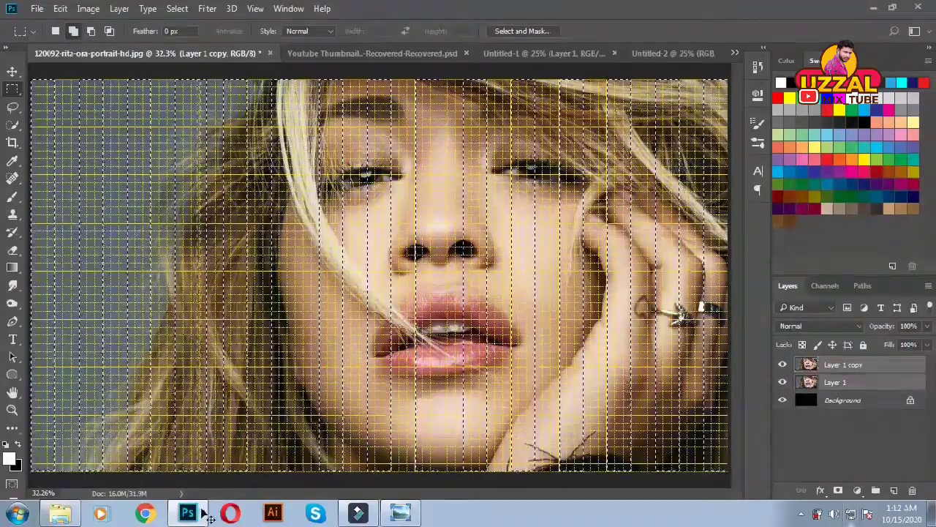
key("alt+shift+bracketleft")
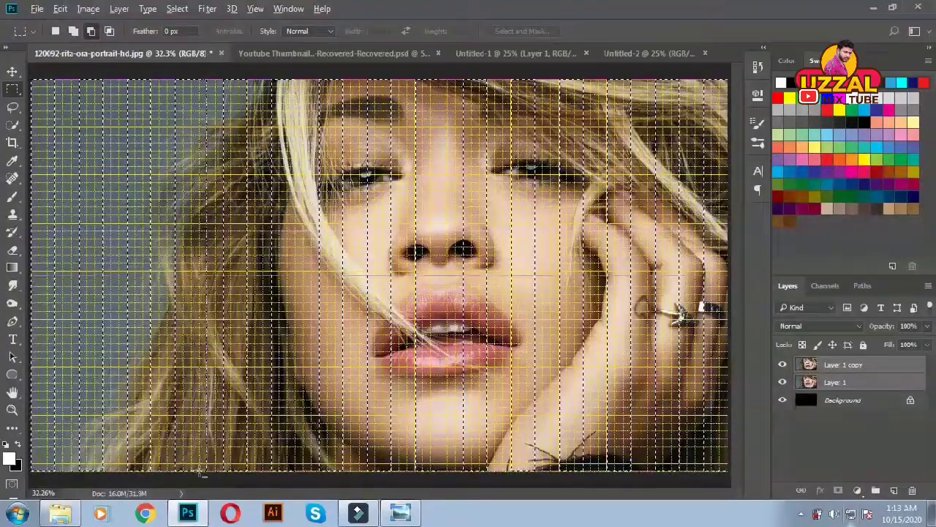
key("v")
left_click(839, 490)
key("ctrl+z")
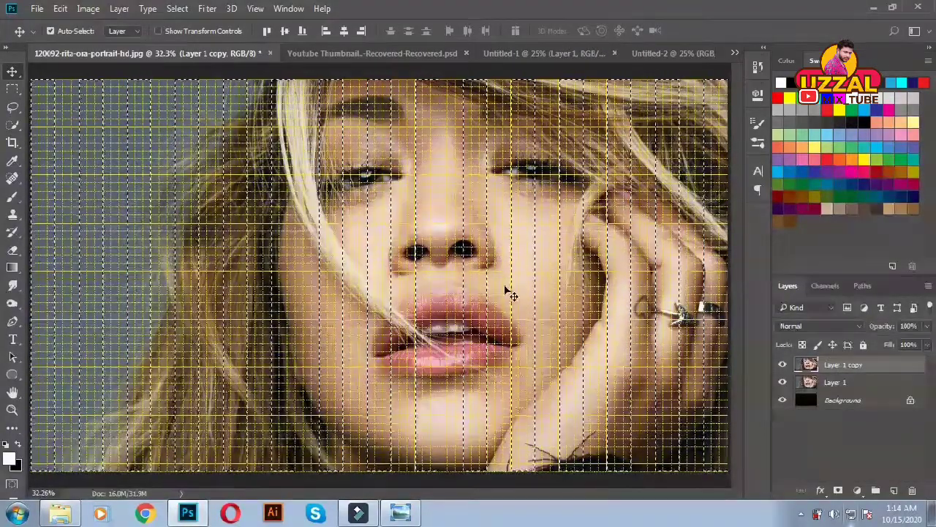
left_click(839, 490)
key("ctrl+z")
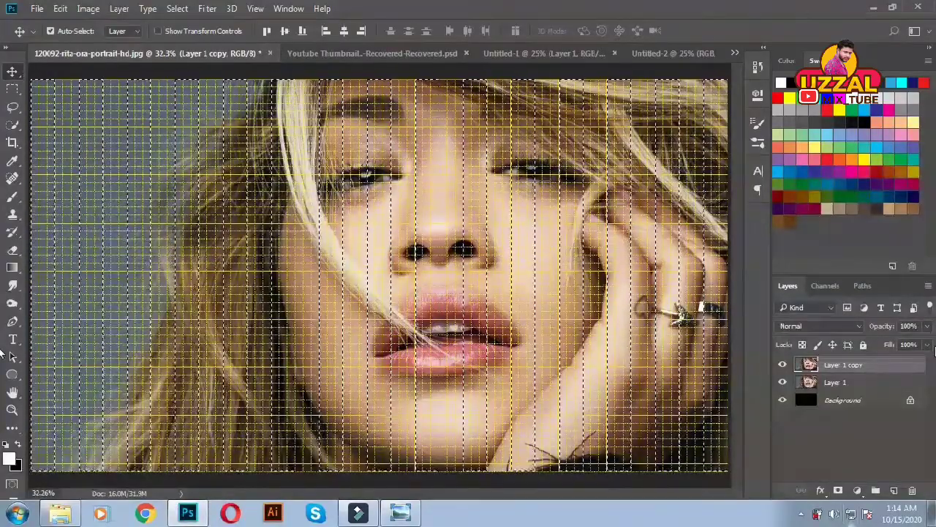
Step: Reapply the column mask on Layer 1 copy and make Layer 1 active
key("ctrl+z")
key("ctrl+z")
scroll(544, 244, "up", 5)
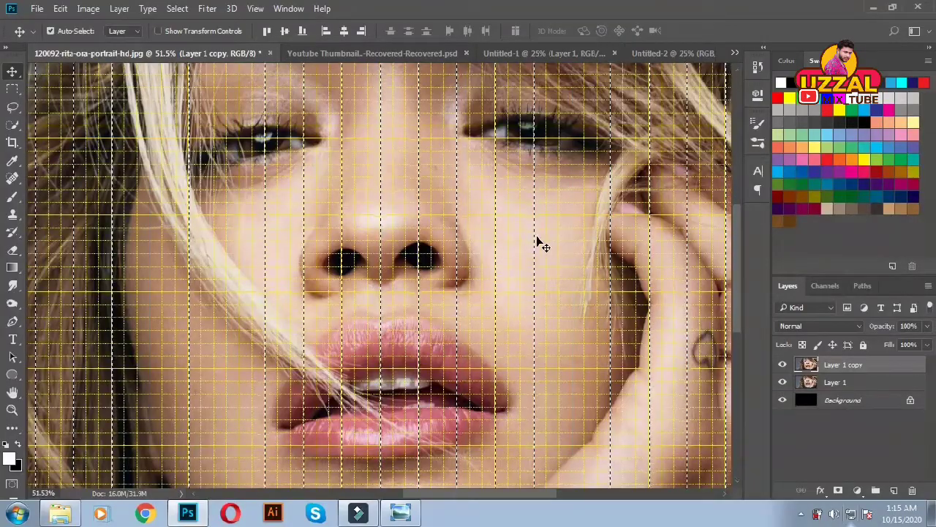
scroll(552, 251, "down", 3)
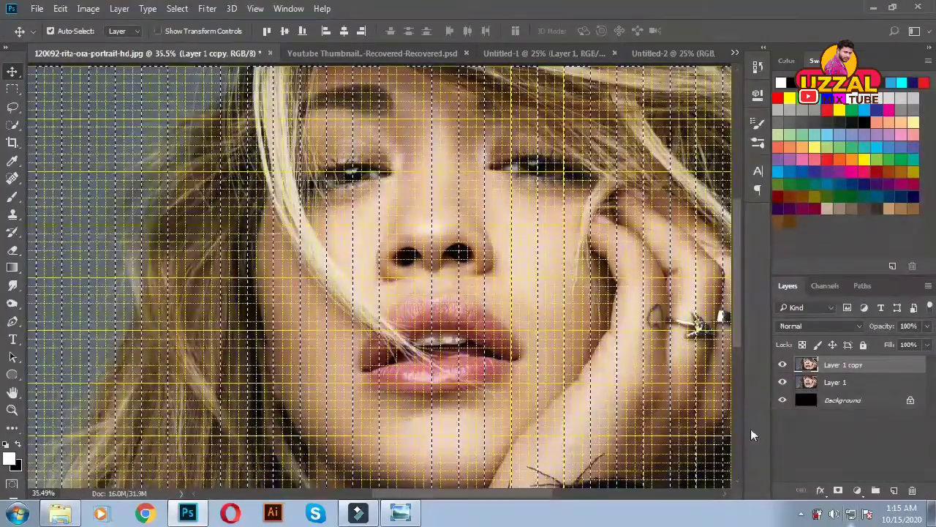
key("ctrl+shift+z")
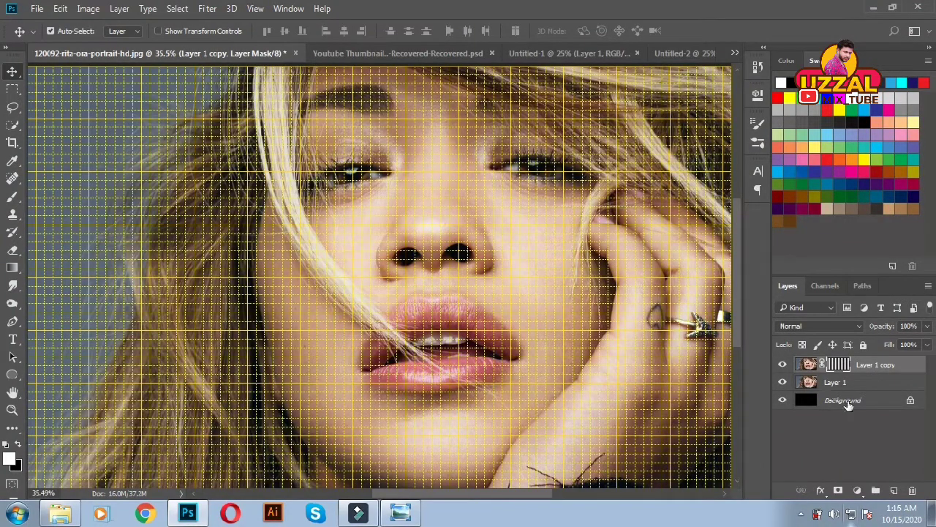
left_click(835, 381)
scroll(303, 236, "down", 2)
right_click(12, 89)
Step: Marquee-select full-width horizontal strips and use them to mask Layer 1
left_click(53, 86)
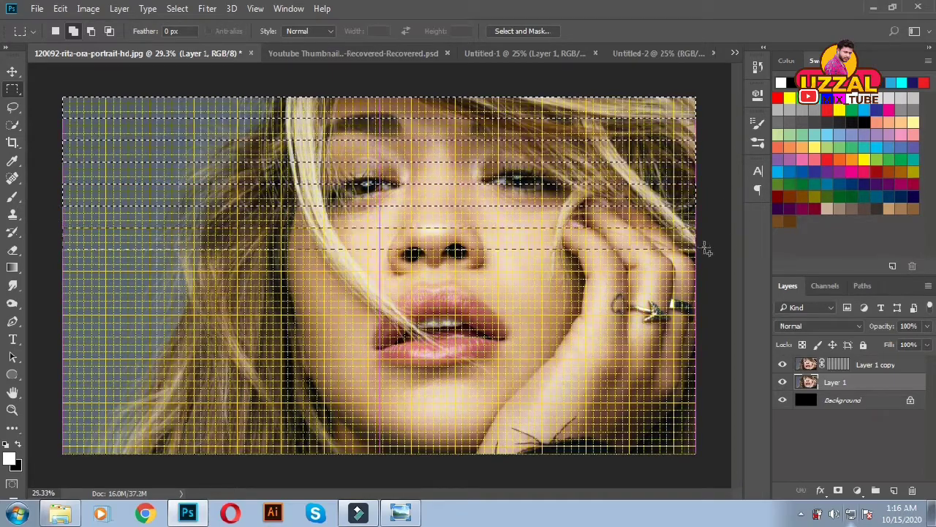
mouse_move(47, 265)
left_mouse_down()
mouse_move(651, 275)
mouse_move(717, 292)
left_mouse_up()
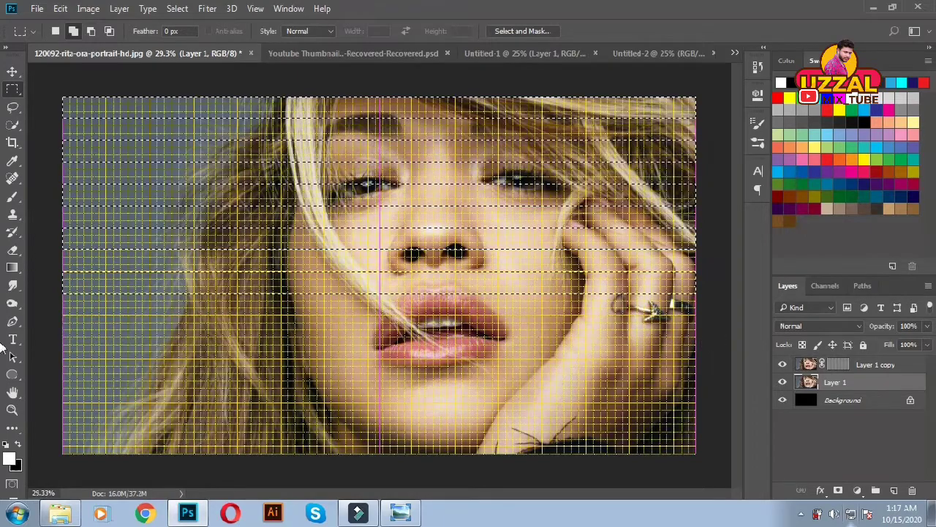
left_click_drag(46, 315, 717, 337)
mouse_move(717, 372)
left_mouse_down()
mouse_move(662, 376)
mouse_move(713, 380)
left_mouse_up()
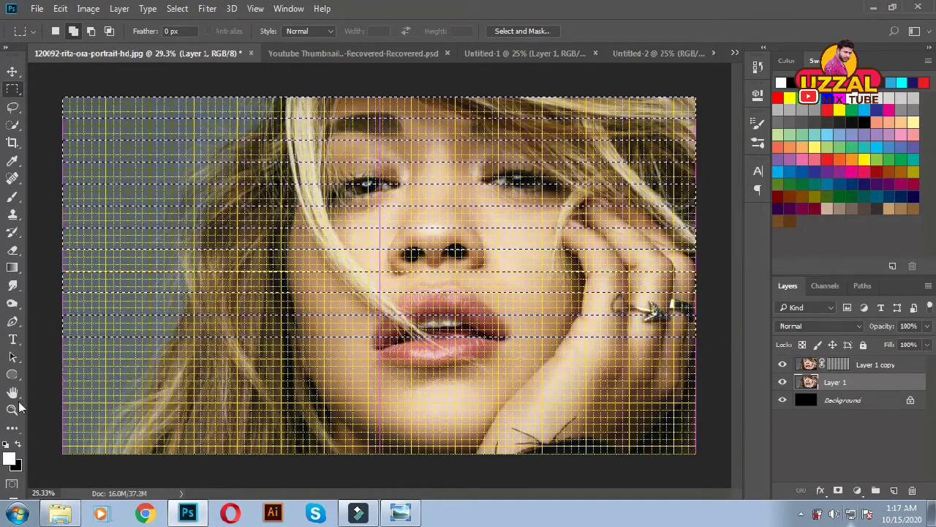
left_click_drag(44, 403, 696, 420)
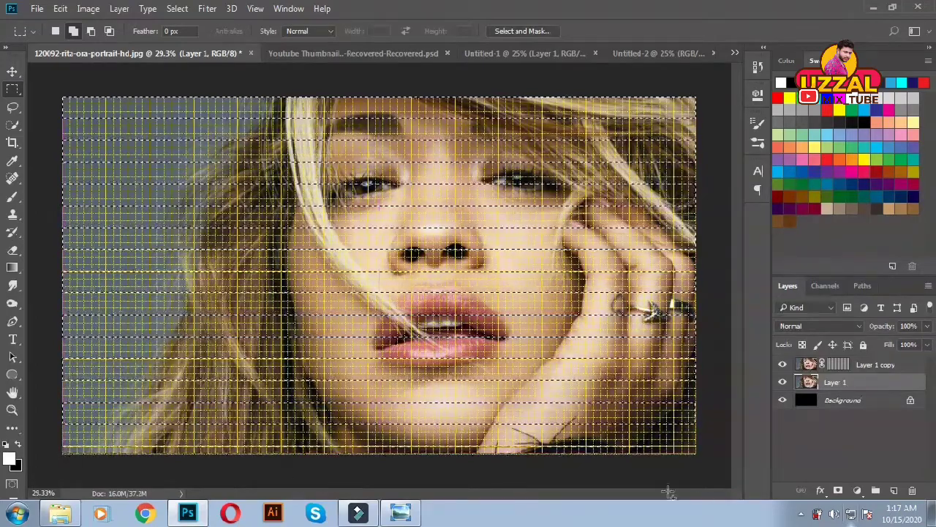
left_click(839, 491)
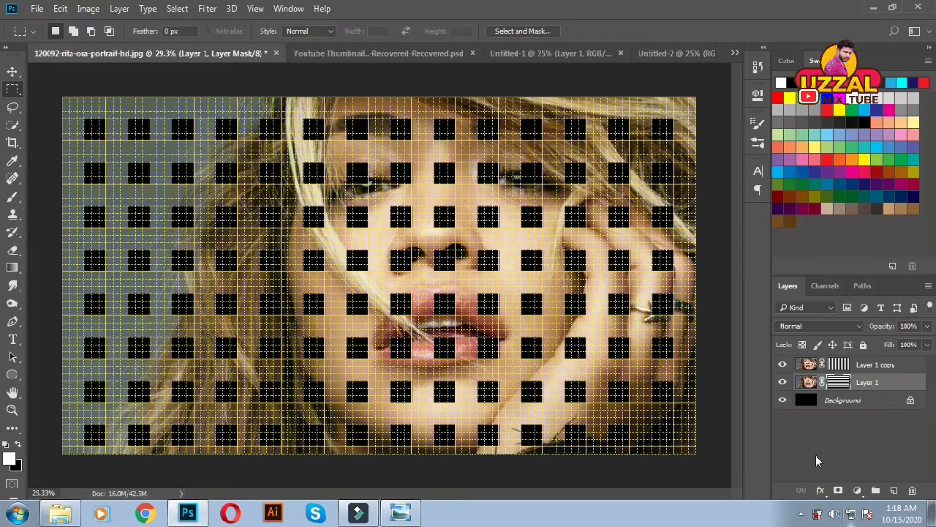
Step: Hide the grid and load both layer masks as one combined selection
key("ctrl+apostrophe")
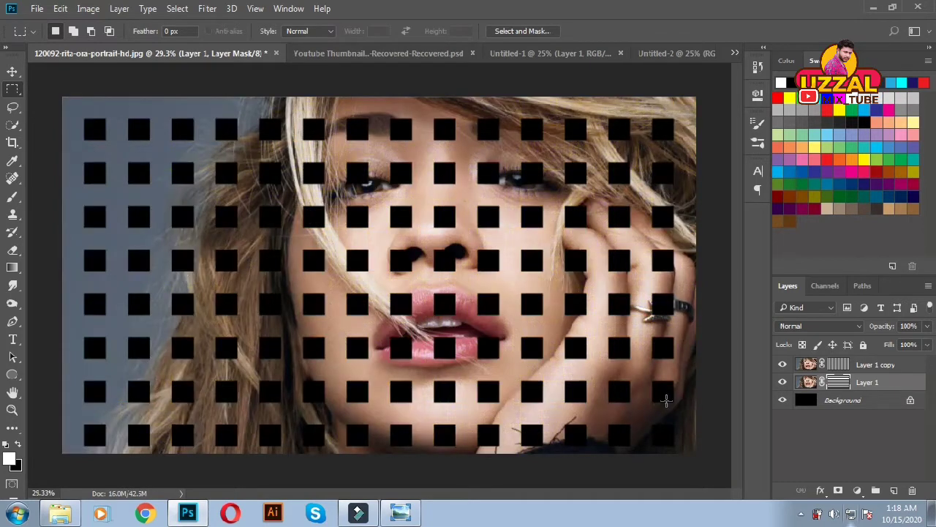
left_click(839, 382, "ctrl")
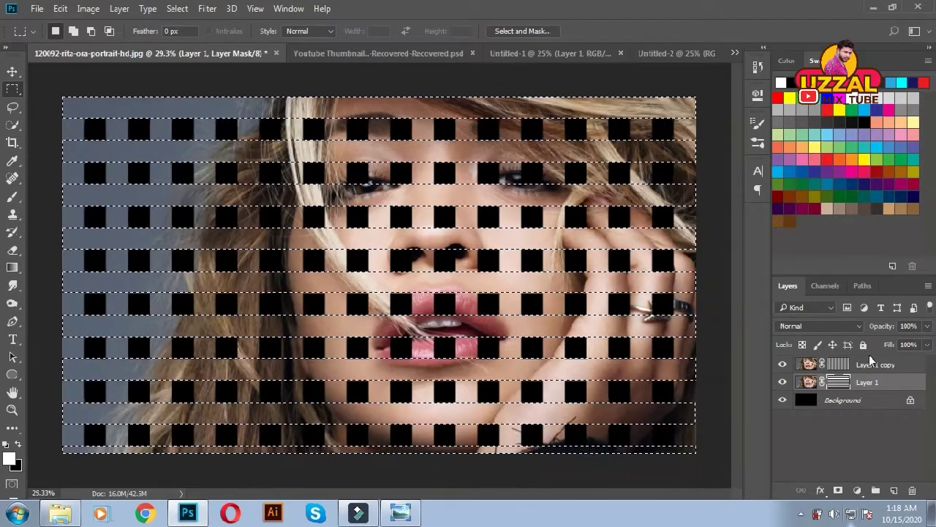
left_click(839, 366, "ctrl+shift")
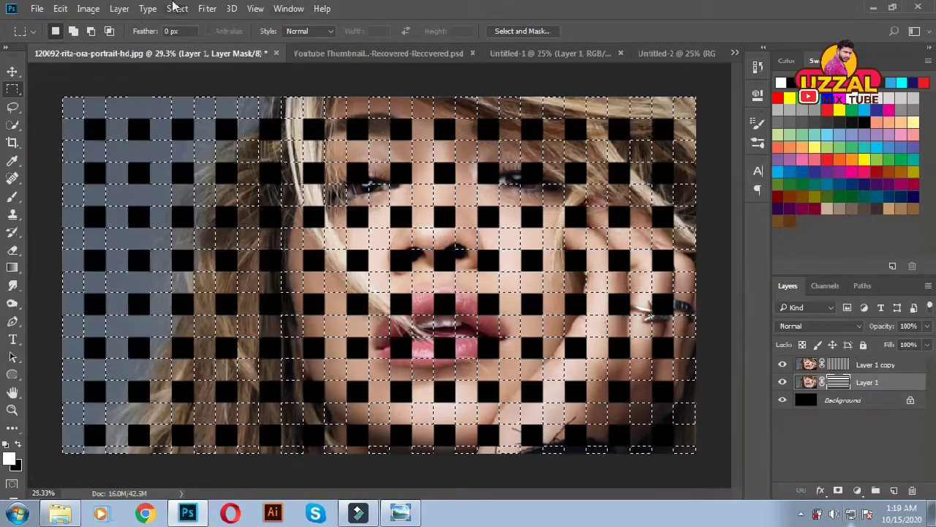
Step: Save the combined selection as a new channel and preview it in Quick Mask
left_click(177, 9)
left_click(219, 291)
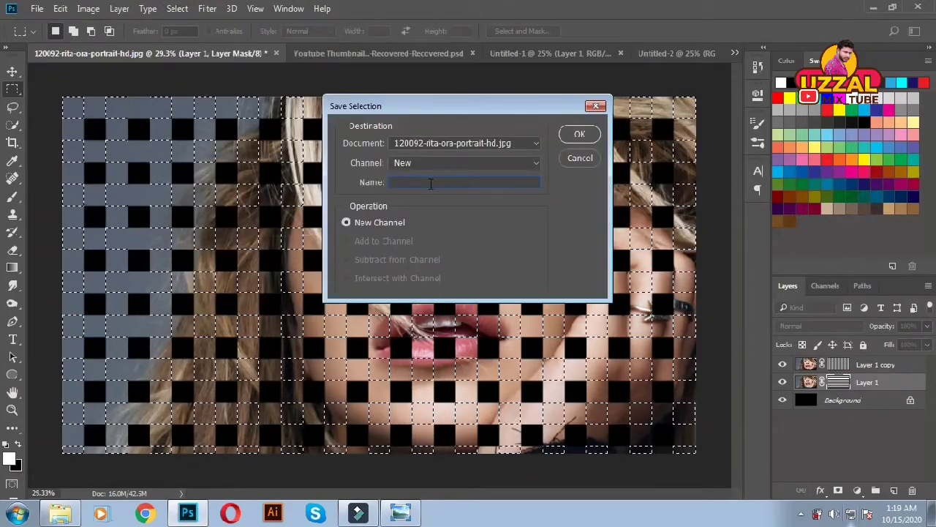
left_click(580, 134)
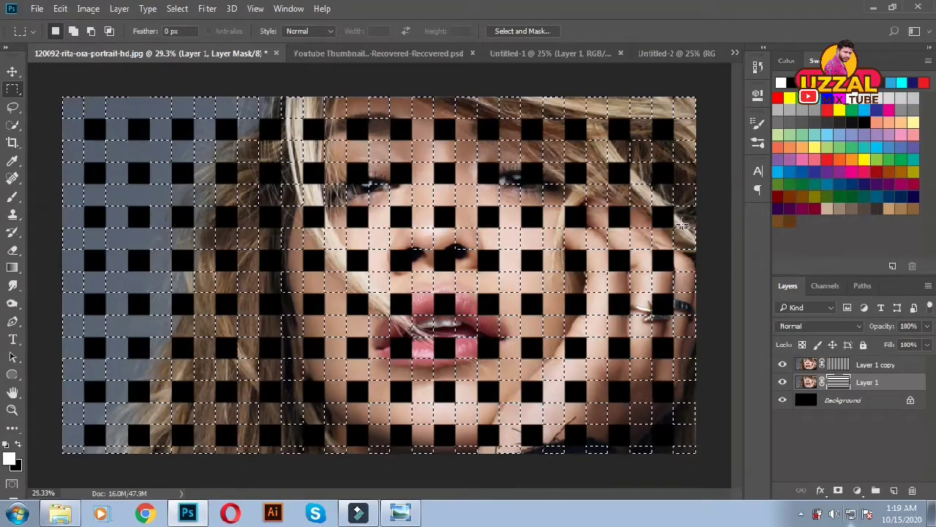
key("q")
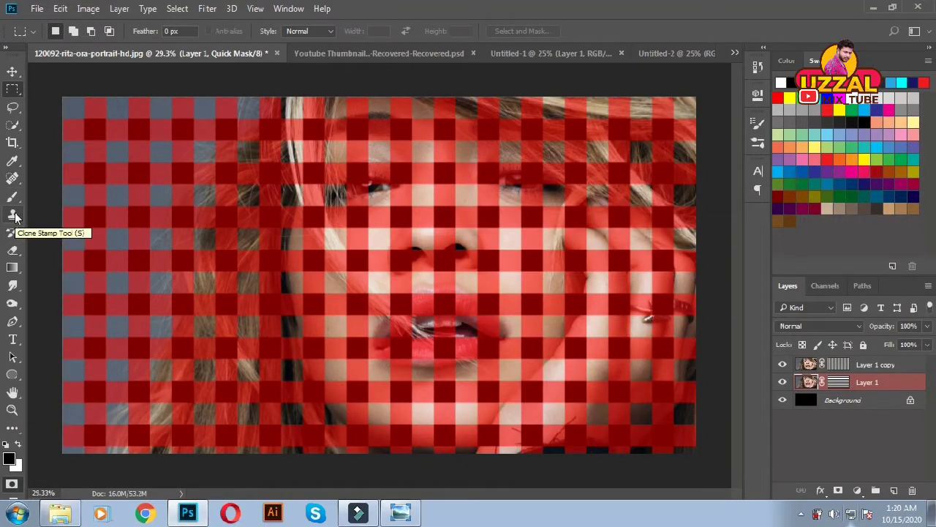
Step: With the Paint Bucket, fill alternating top-row checker squares in the Quick Mask
left_click(13, 267)
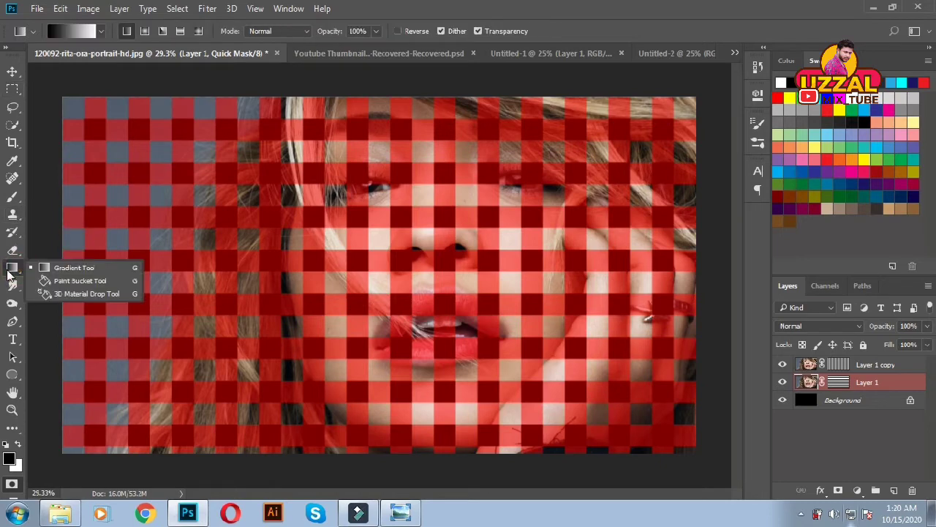
left_click(67, 282)
right_click(12, 269)
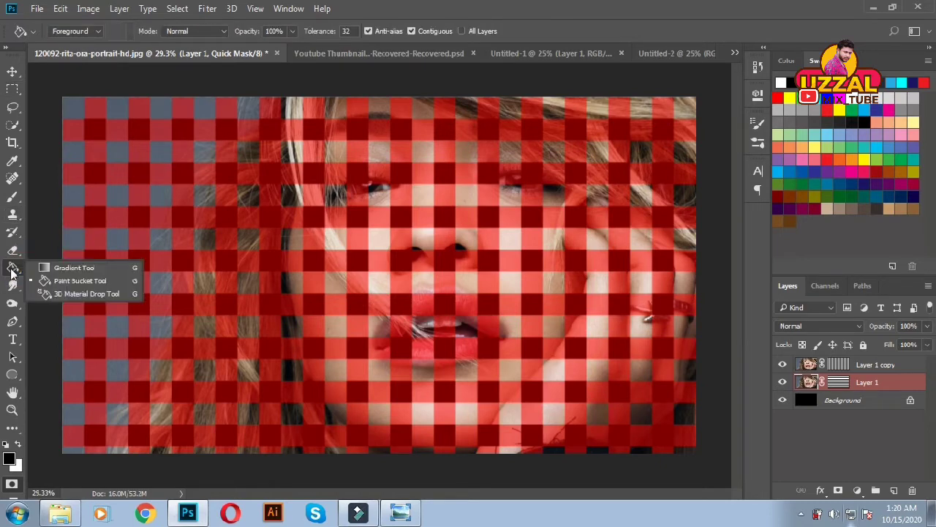
left_click(59, 280)
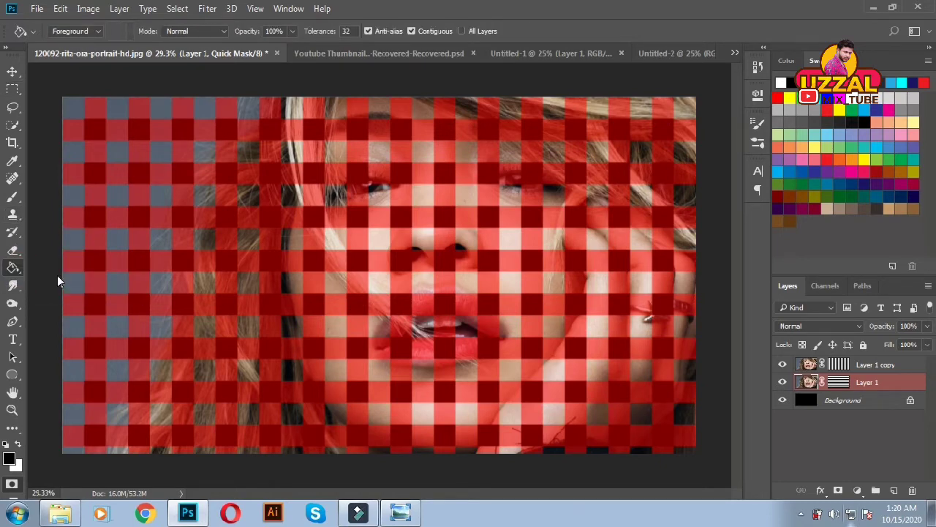
left_click(117, 108)
left_click(205, 109)
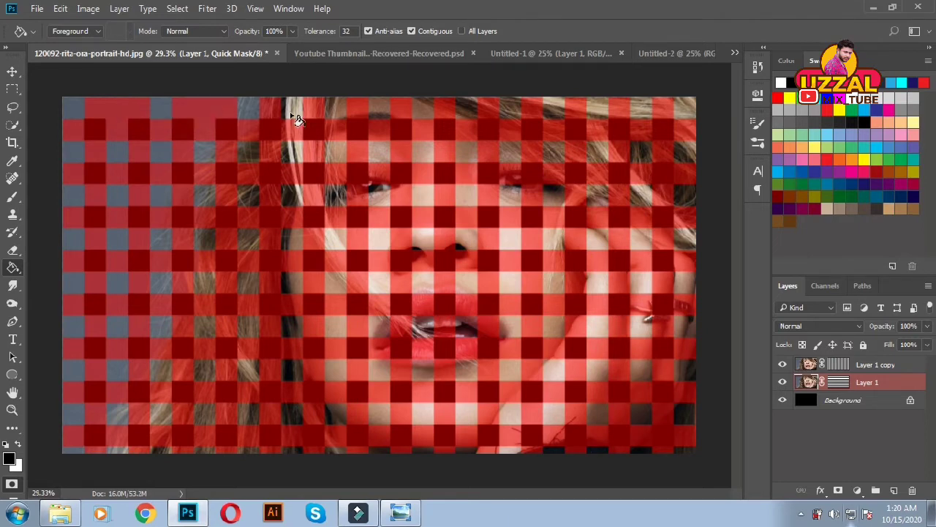
left_click(385, 110)
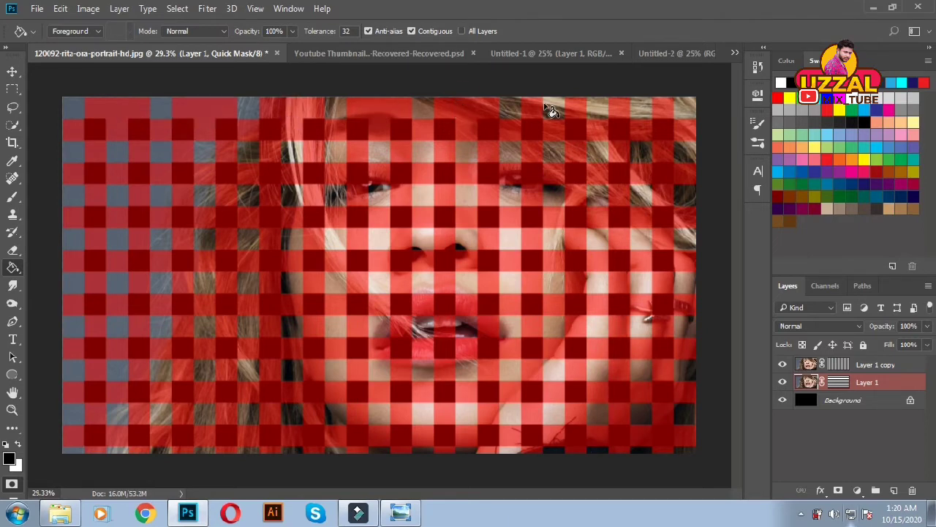
left_click(644, 110)
Step: Fill alternating squares in the lower rows, then exit Quick Mask to get the selection
left_click(162, 155)
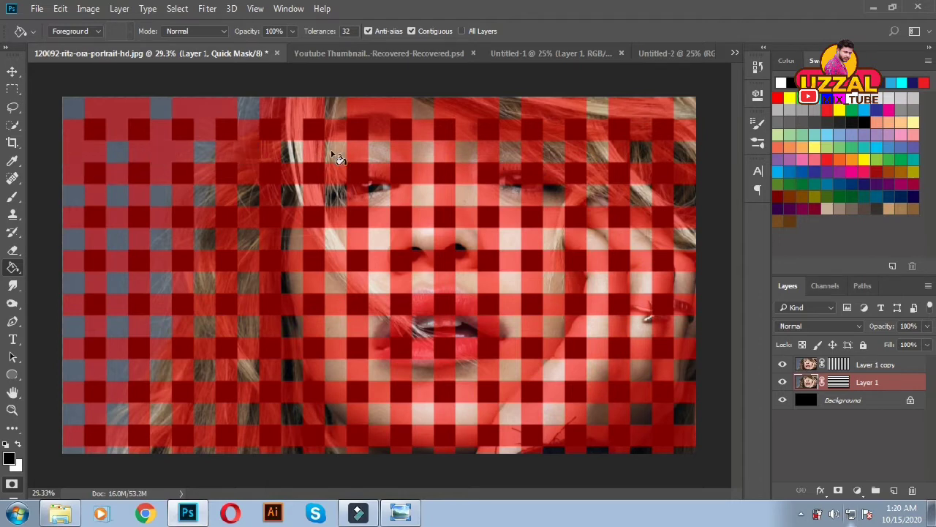
left_click(427, 152)
left_click(506, 156)
left_click(601, 159)
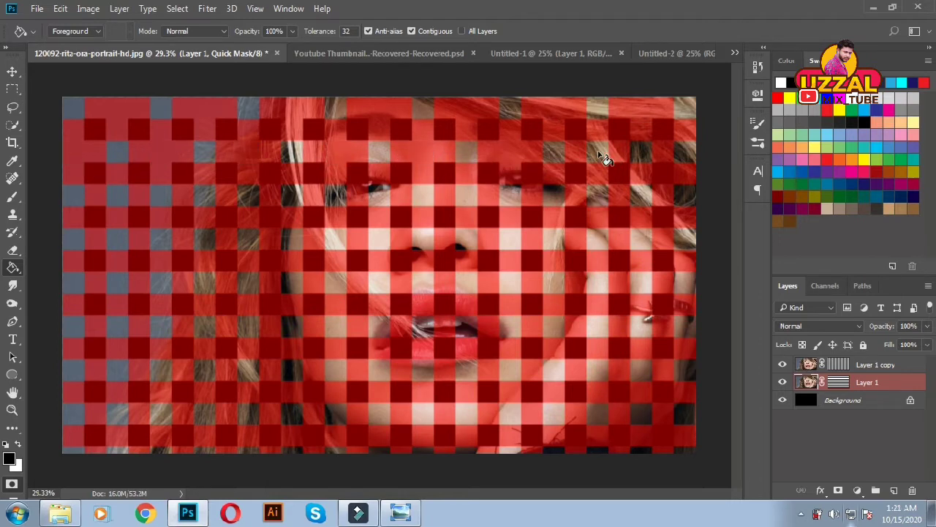
left_click(682, 156)
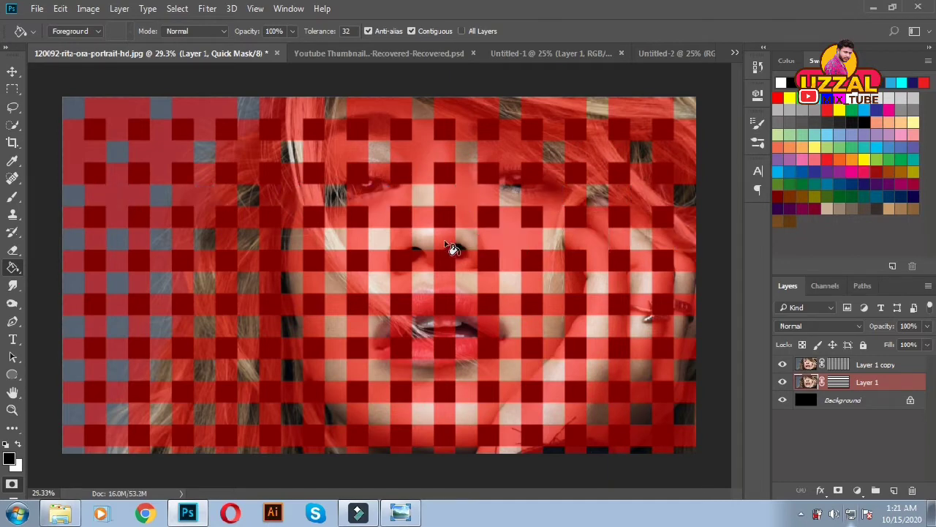
left_click(245, 246)
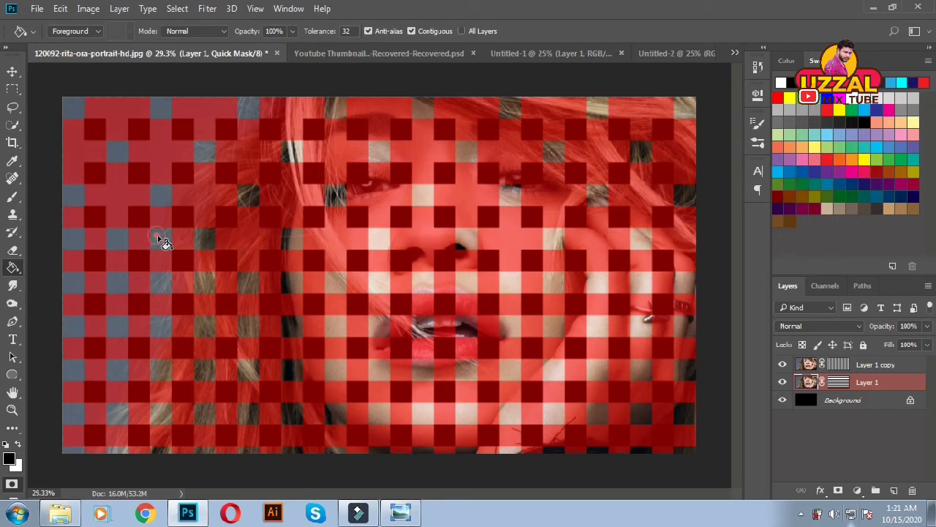
left_click(114, 285)
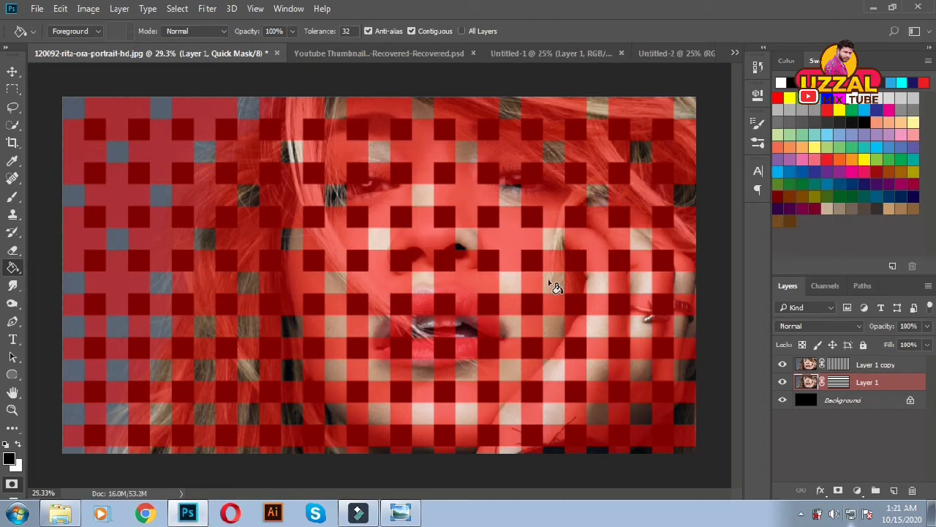
left_click(686, 324)
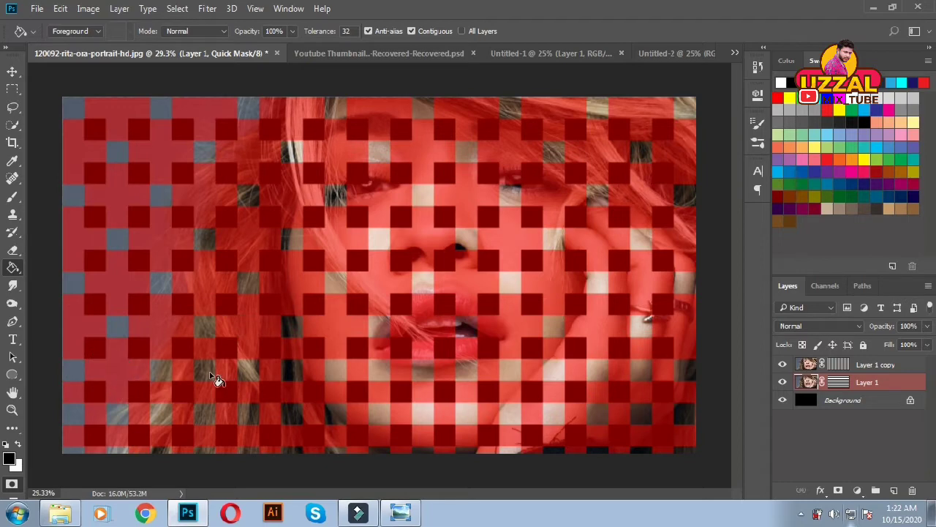
left_click(550, 374)
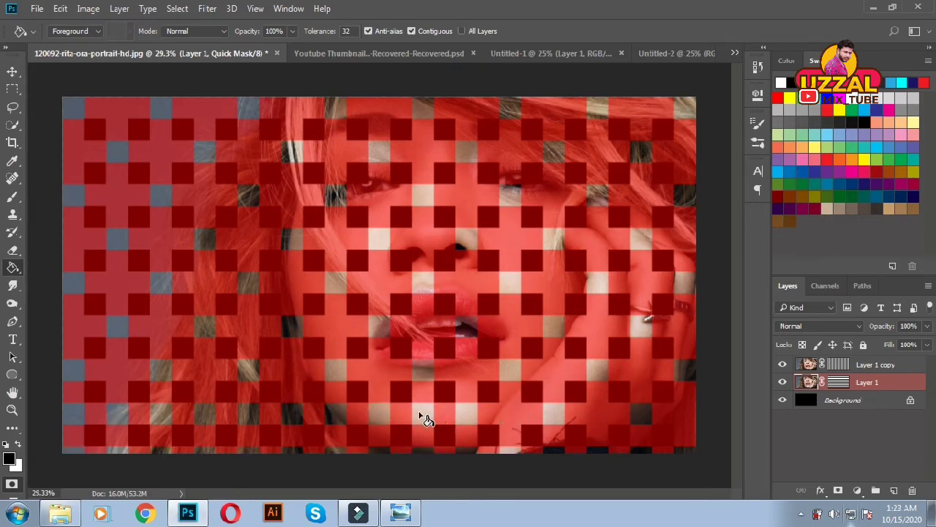
left_click(82, 417)
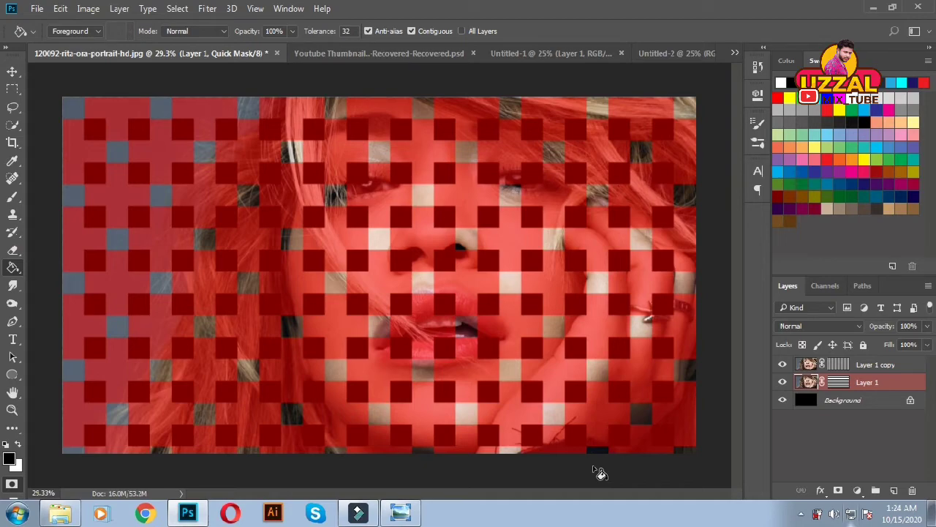
key("q")
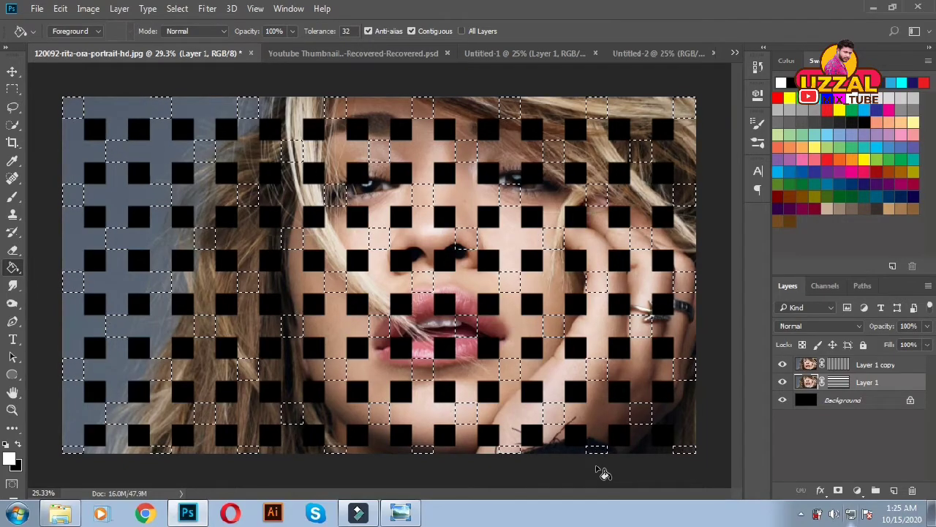
Step: Add an empty Layer 2, removing an accidental duplicate layer
key("j")
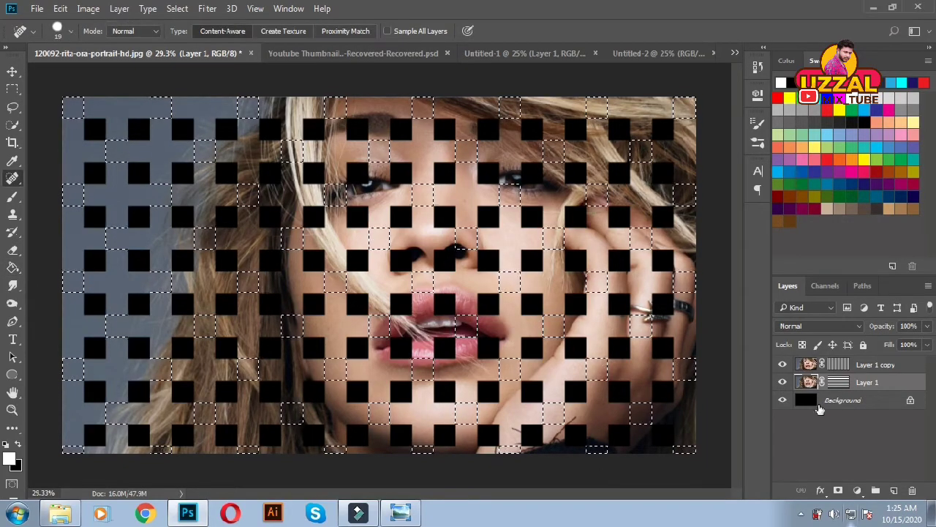
key("ctrl+j")
left_click(861, 363)
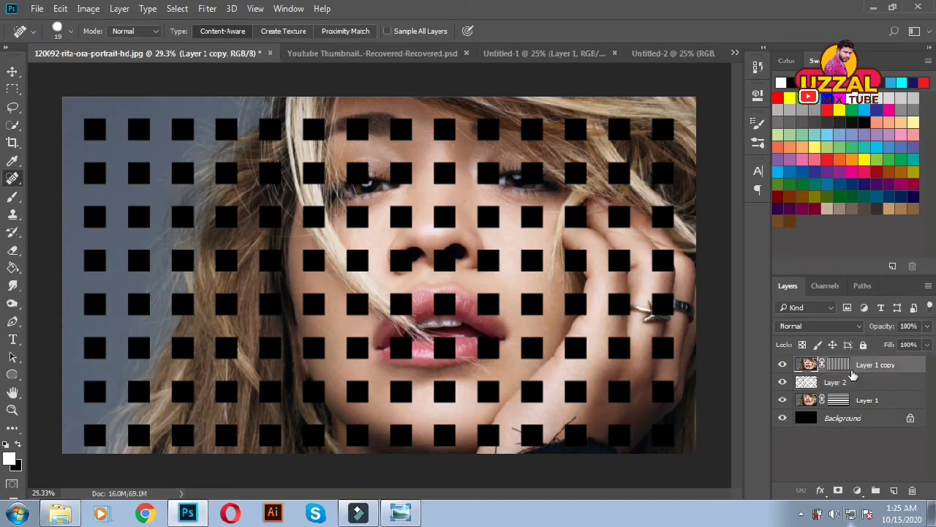
key("ctrl+j")
key("ctrl+z")
left_click(851, 384)
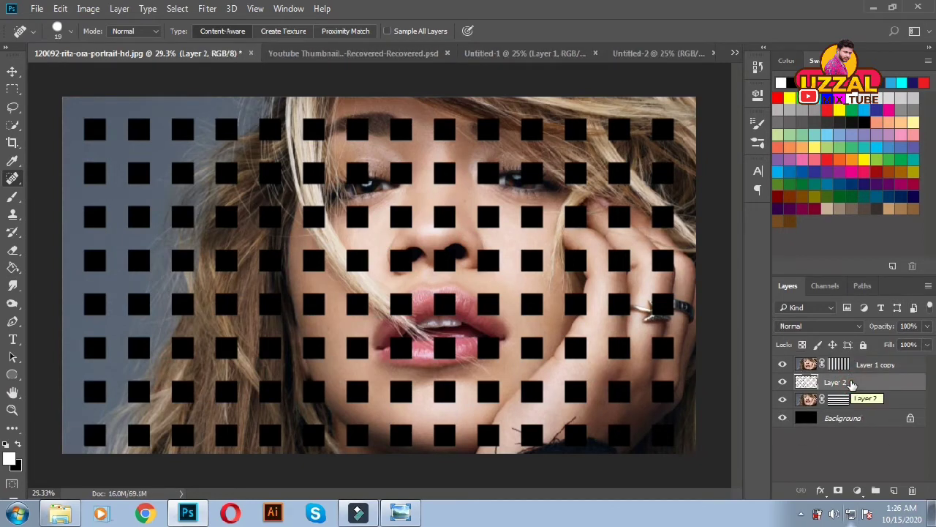
Step: With Layer 1 copy active, load the Alpha 1 channel as a selection
left_click(804, 366)
left_click(827, 287)
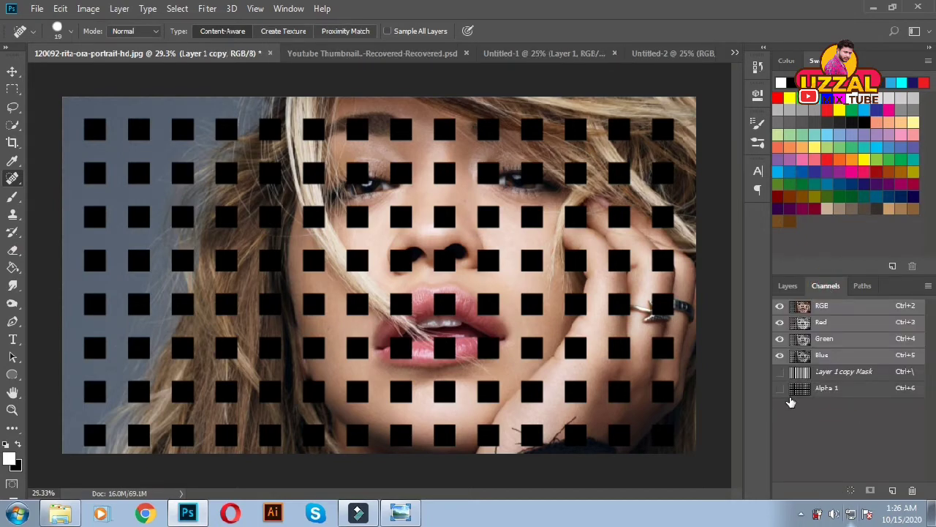
left_click(799, 393, "ctrl")
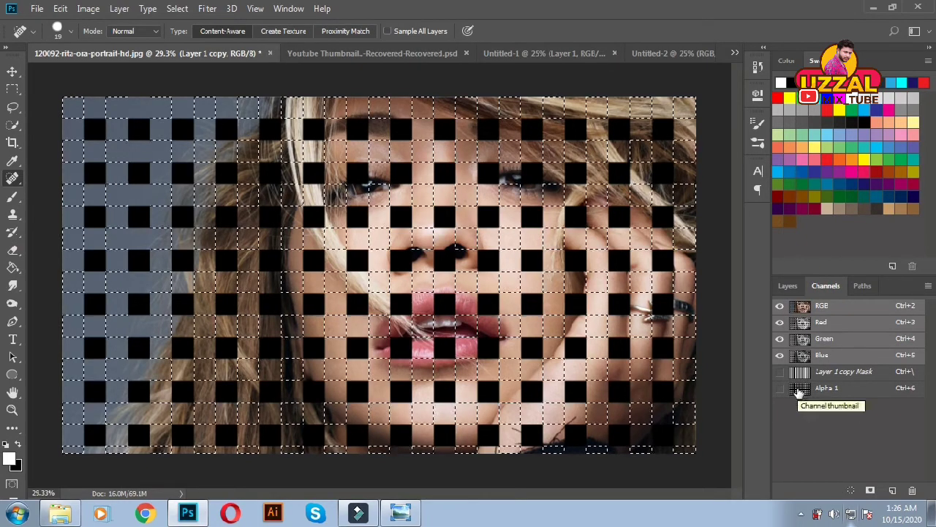
left_click(787, 286)
Step: In Quick Mask, fill the alternating top-row weave cells with the Paint Bucket
key("q")
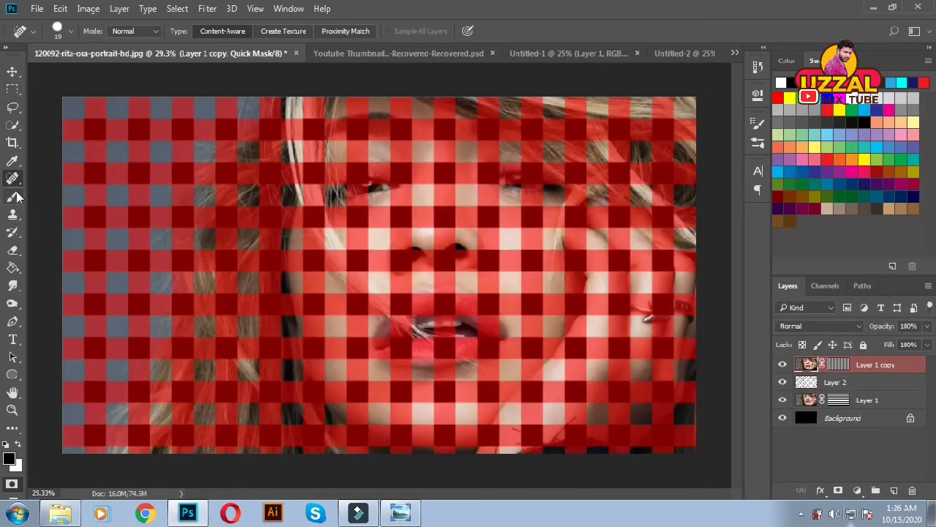
left_click(13, 268)
left_click(167, 108)
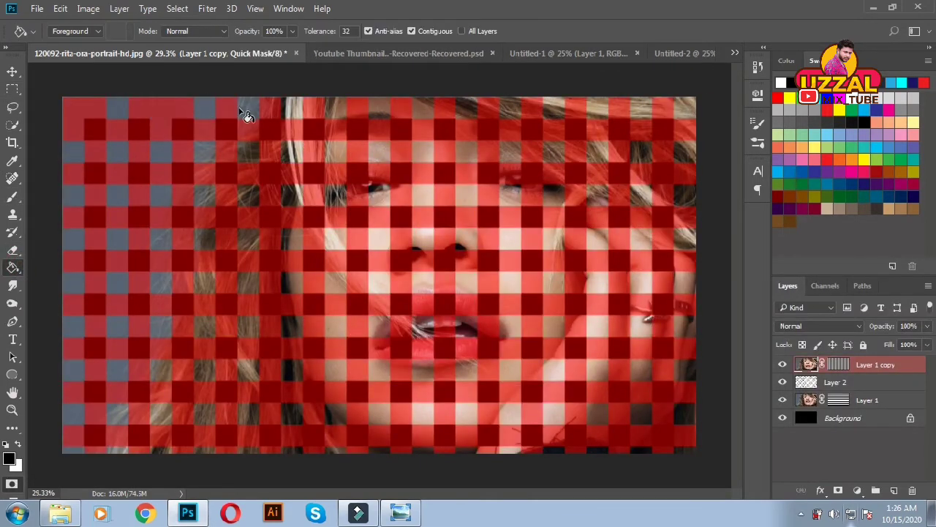
left_click(338, 107)
left_click(423, 112)
left_click(601, 114)
left_click(691, 111)
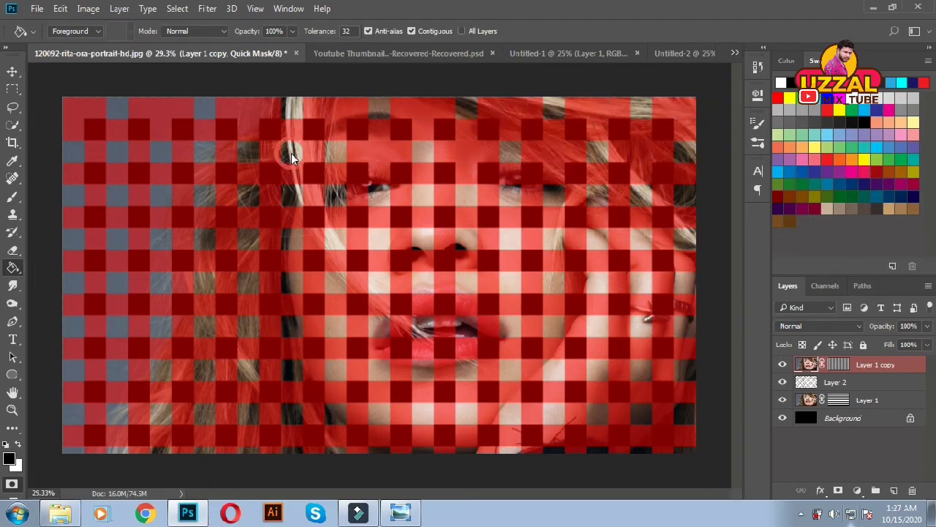
Step: Mask the remaining alternate cells, turn the mask into a selection, and add Layer 3 on top
left_click(202, 158)
left_click(123, 155)
left_click(80, 196)
left_click(164, 198)
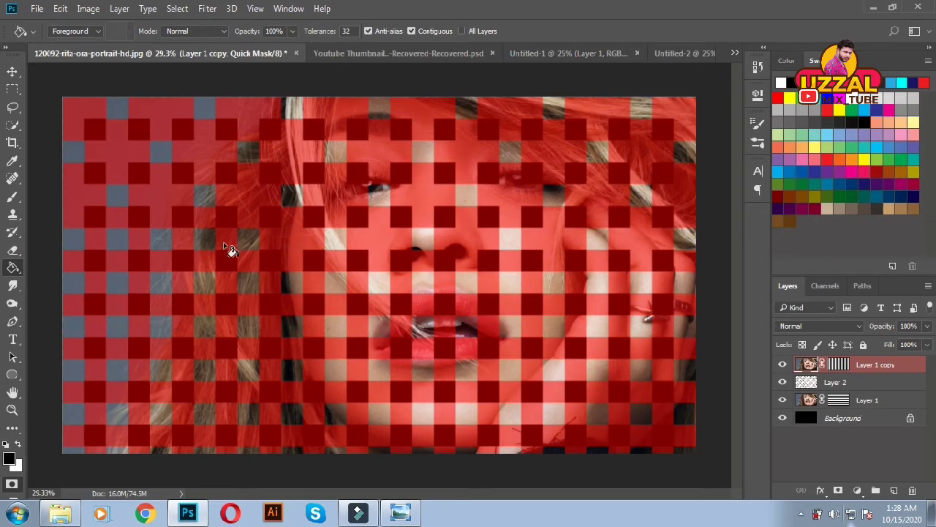
left_click(79, 280)
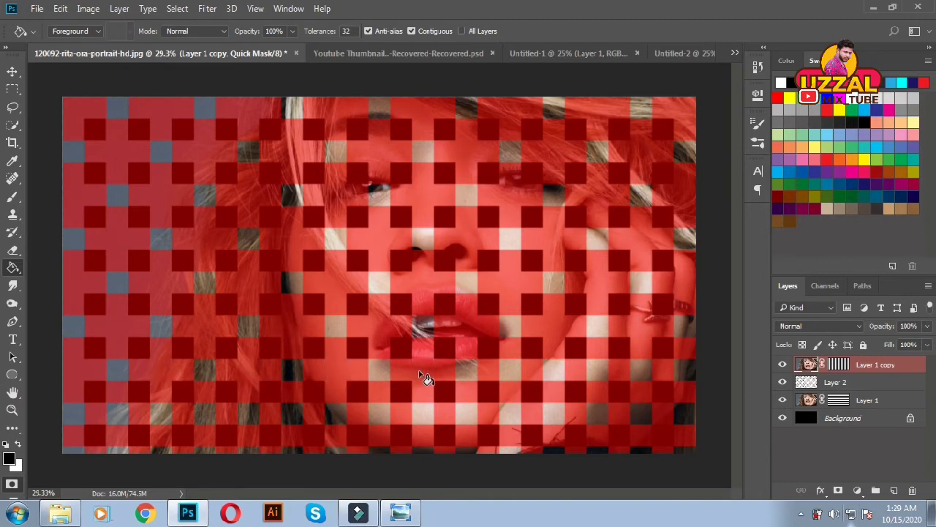
left_click(685, 369)
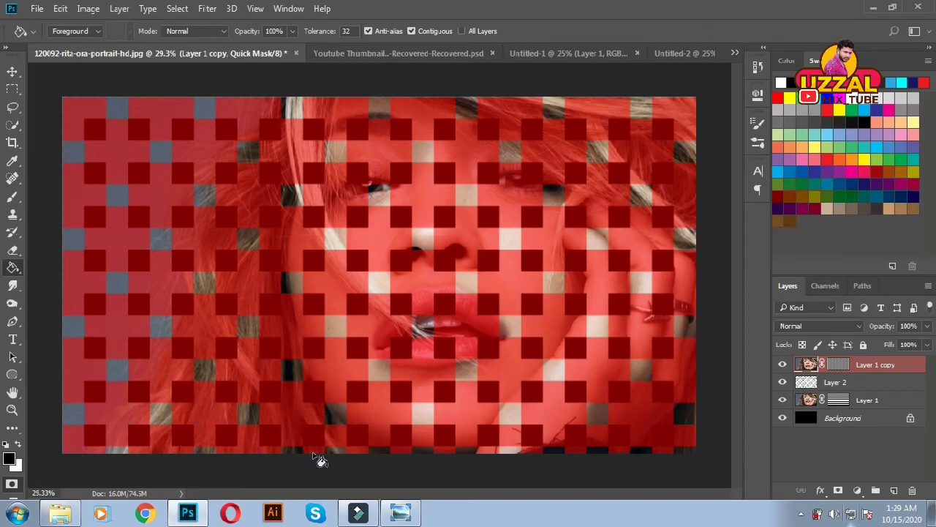
left_click(419, 450)
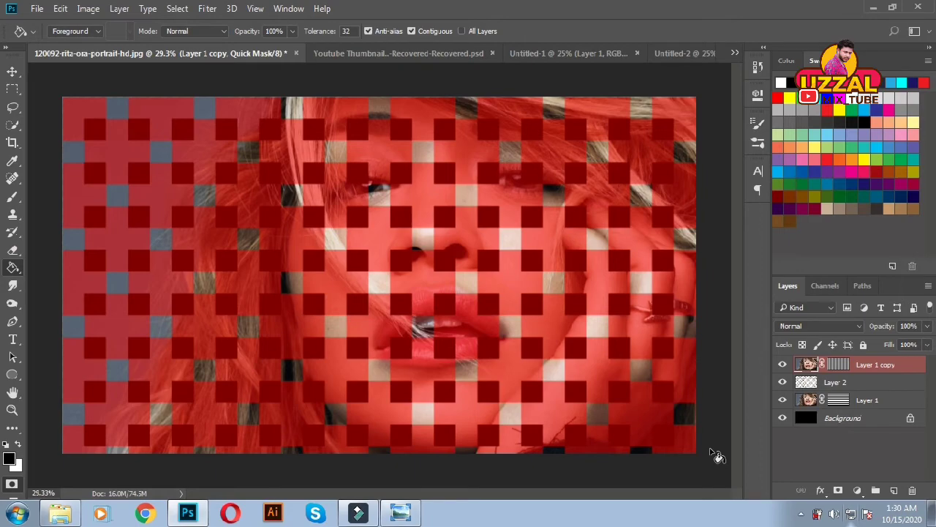
key("q")
key("ctrl+shift+alt+n")
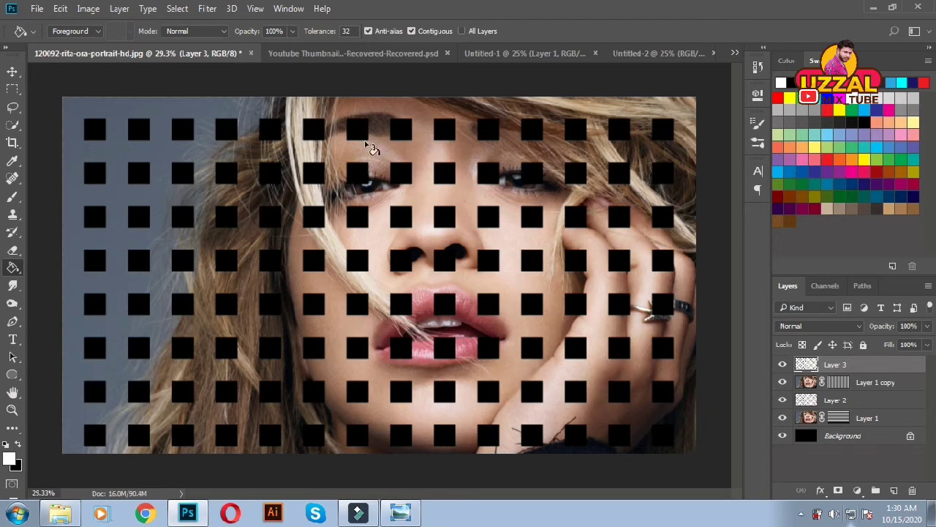
Step: Clip Layer 3 to Layer 1 copy and Layer 2 to Layer 1
left_click(120, 8)
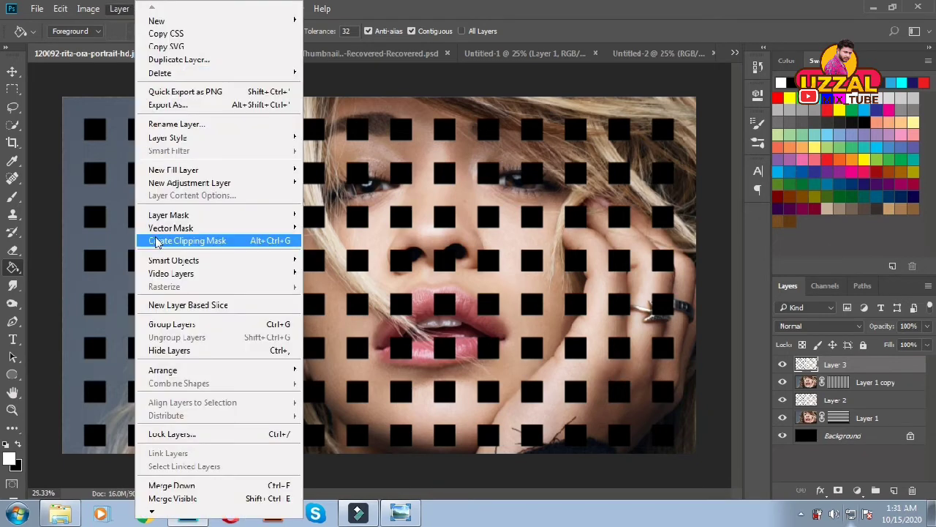
left_click(180, 241)
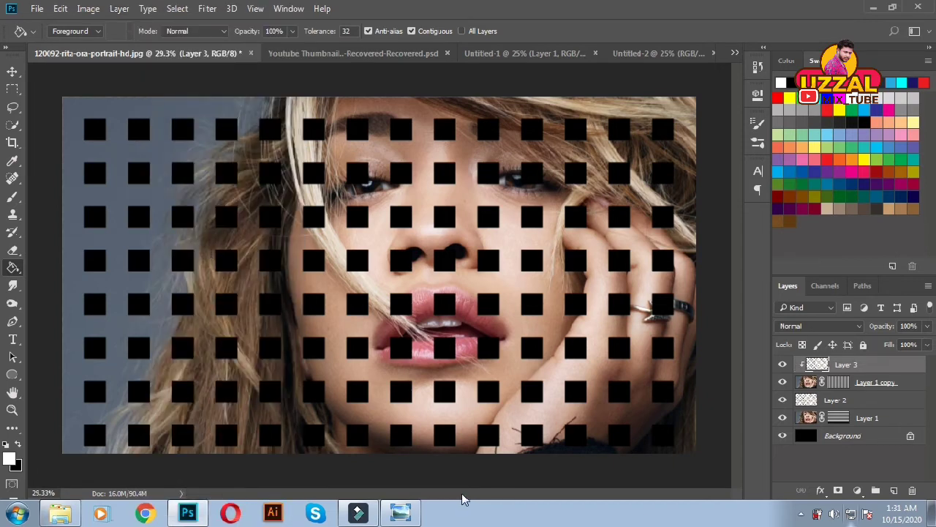
left_click(800, 404)
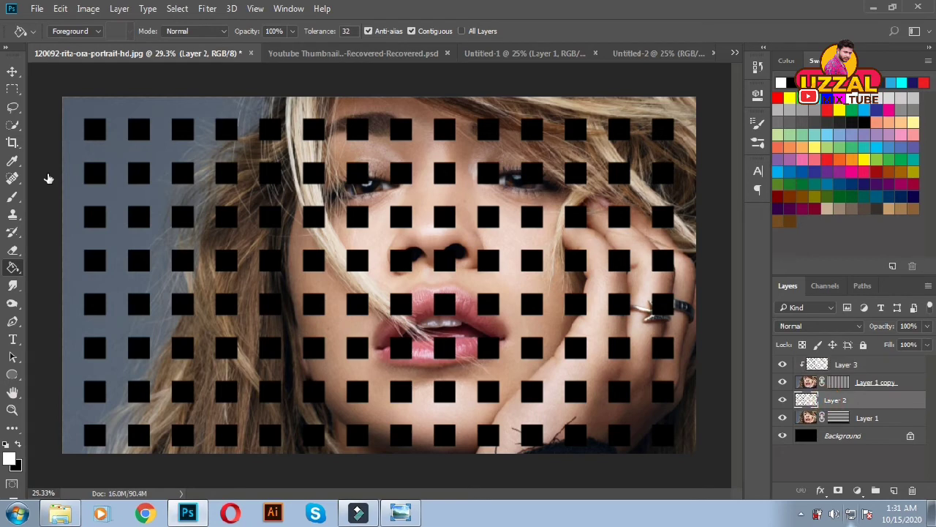
left_click(119, 8)
left_click(185, 242)
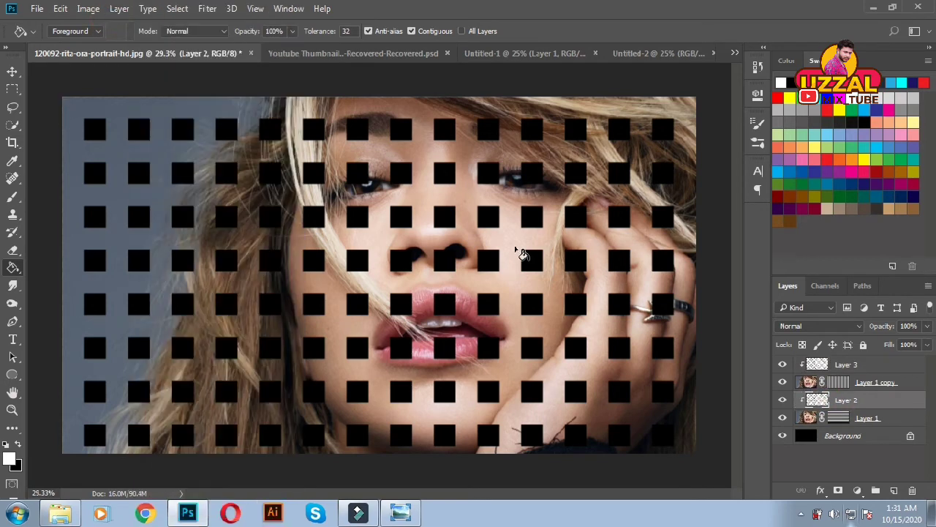
left_click(820, 490)
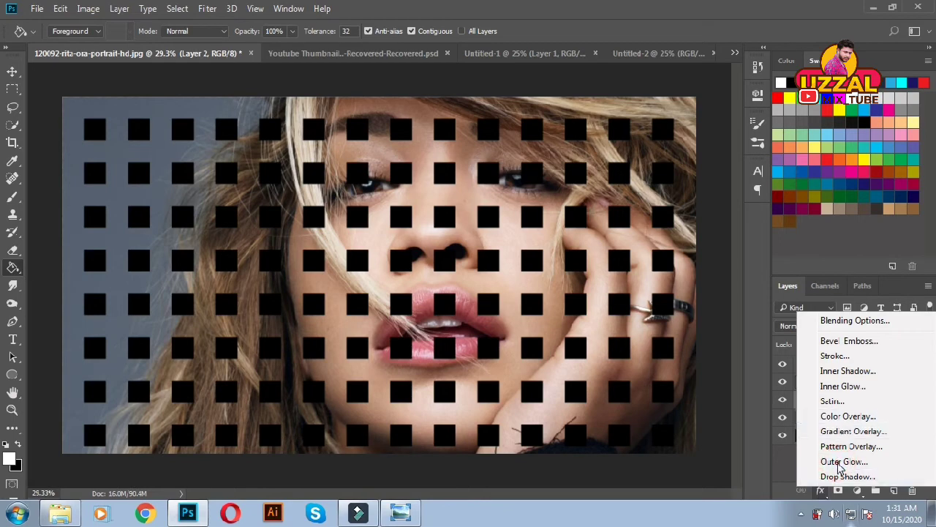
Step: Give Layer 2 a black Multiply Outer Glow at 50% opacity and copy it to Layer 3
left_click(843, 462)
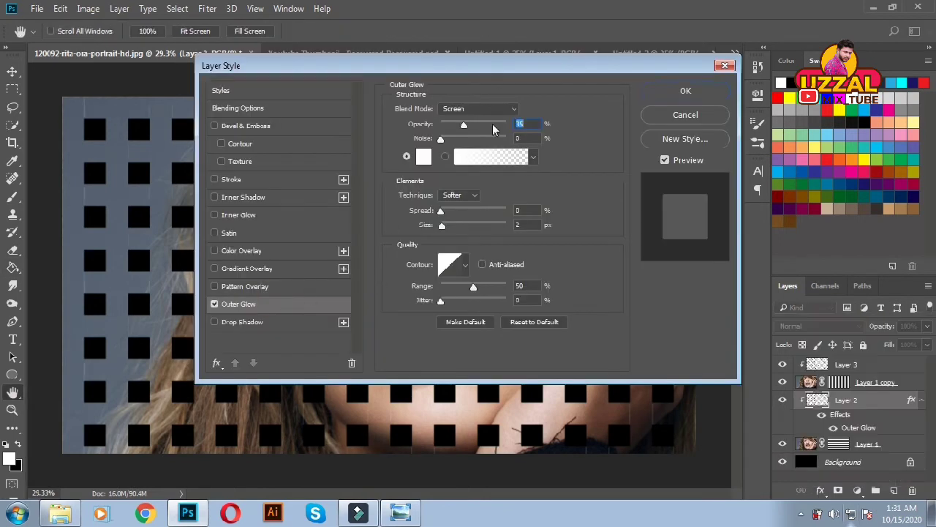
left_click(424, 158)
left_click_drag(573, 256, 541, 311)
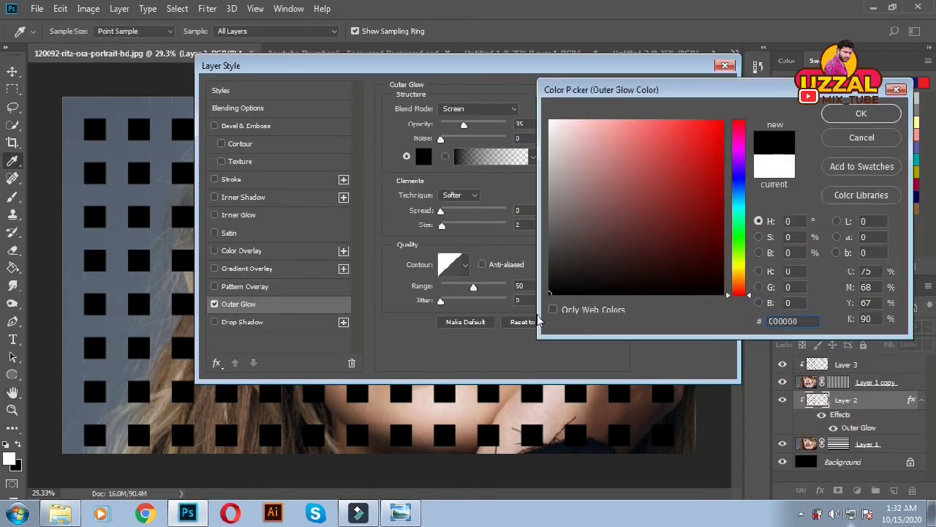
left_click(863, 115)
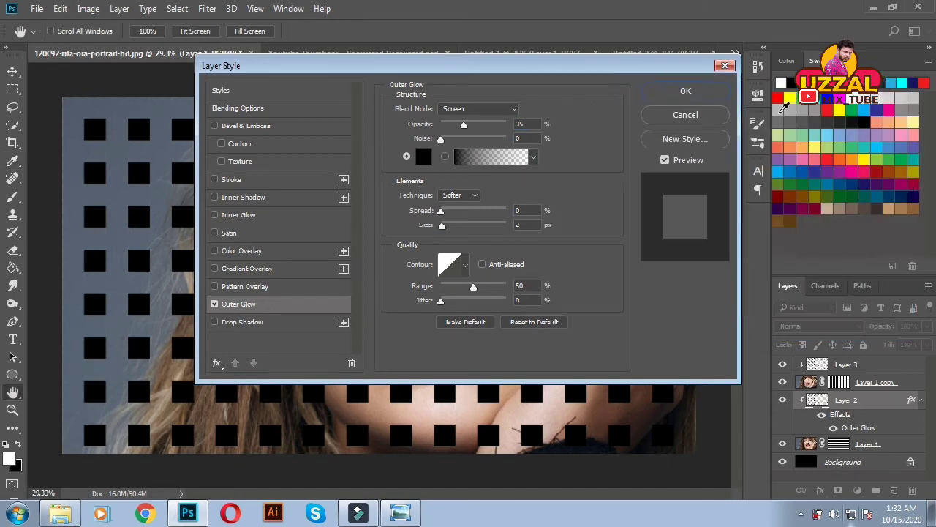
left_click(514, 109)
left_click(505, 152)
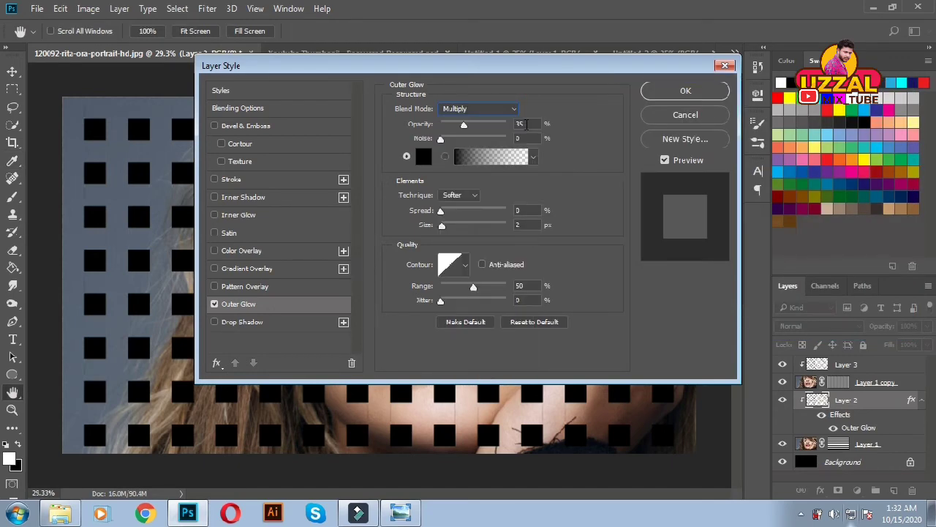
type("50")
left_click(686, 91)
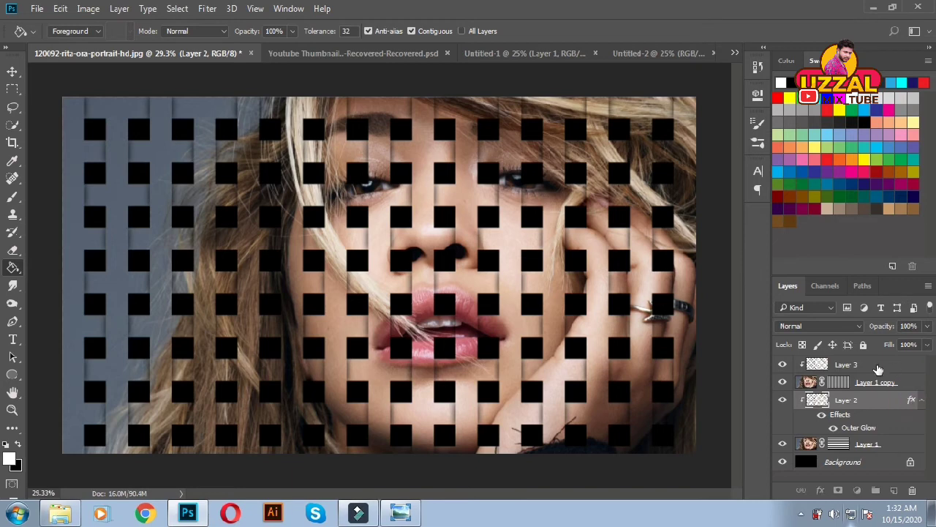
left_click_drag(878, 370, 876, 368)
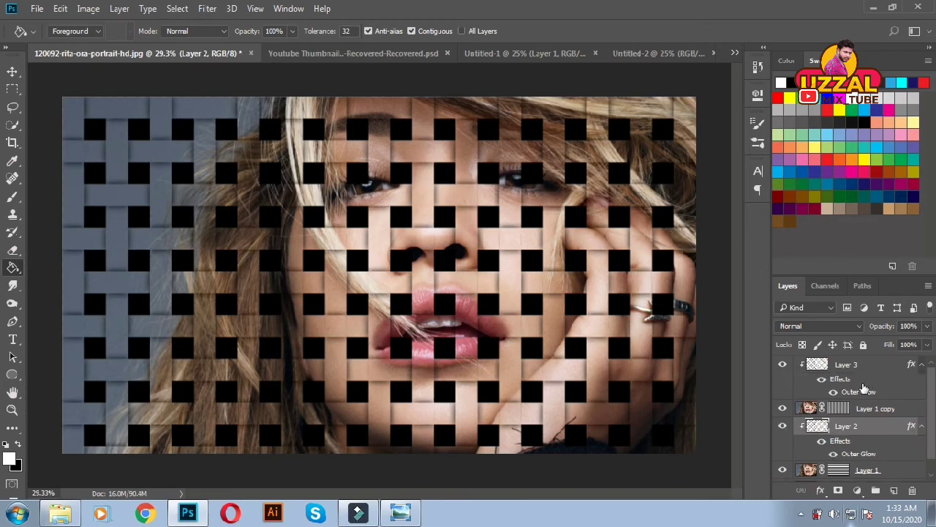
left_click(849, 365)
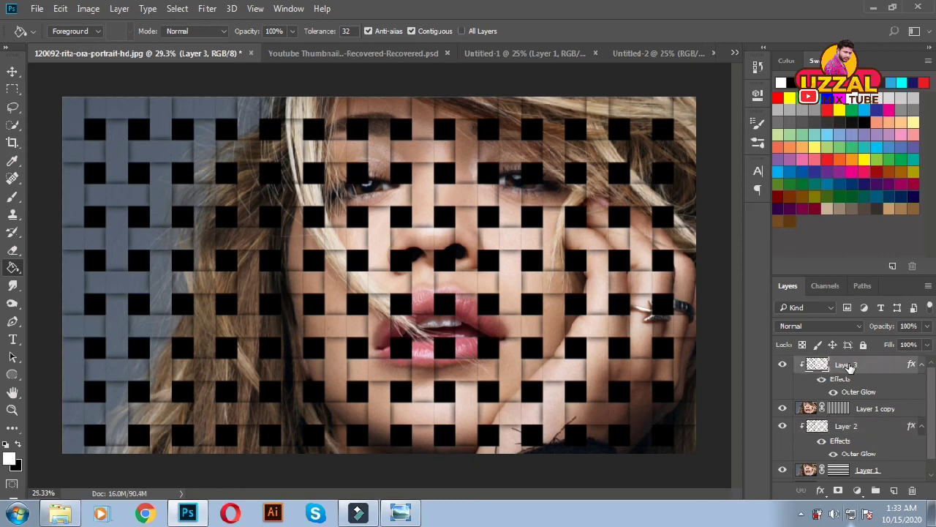
Step: Stamp all visible layers into Layer 4 and apply a Burlap Texturizer with relief 1
key("ctrl+shift+alt+e")
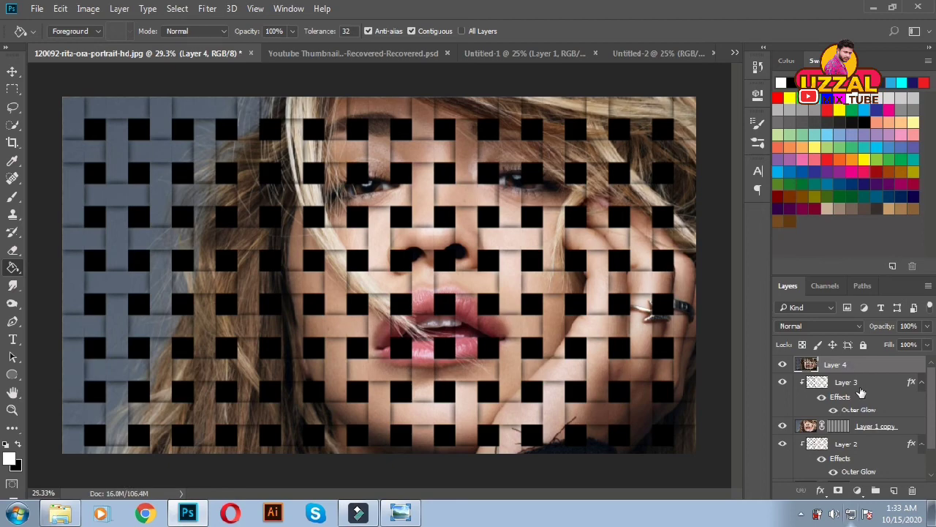
left_click(207, 9)
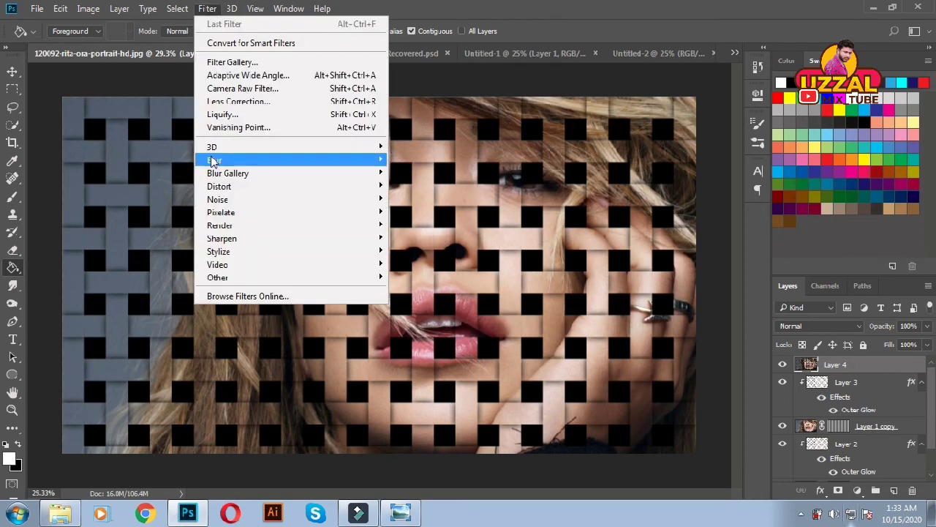
left_click(278, 66)
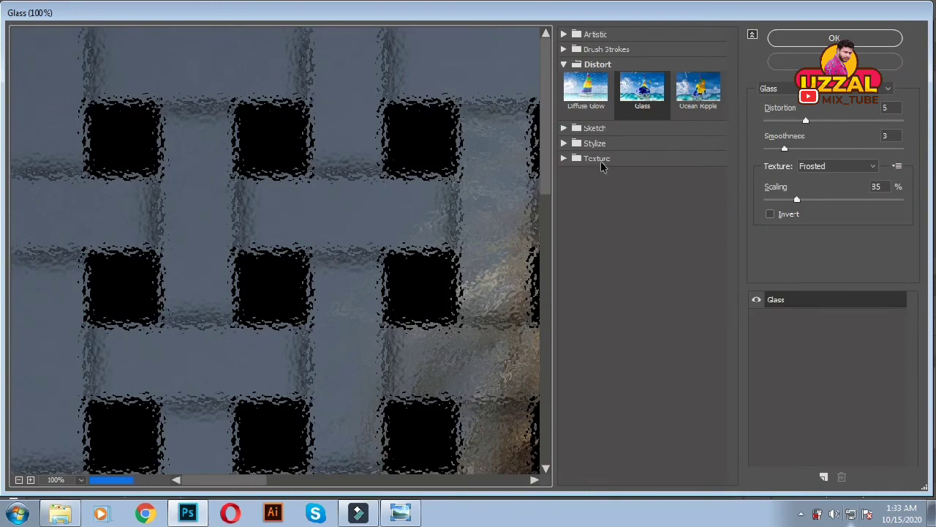
left_click(602, 159)
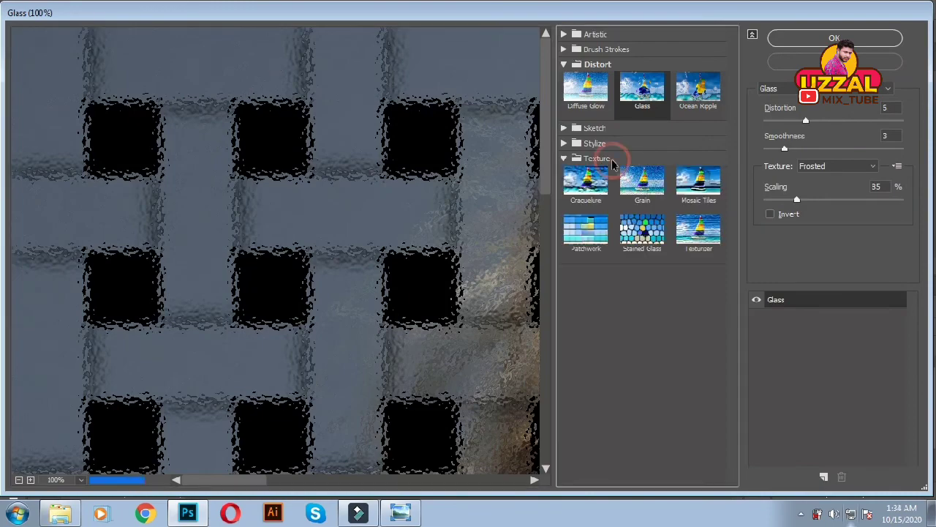
left_click(706, 239)
left_click(874, 110)
left_click(808, 134)
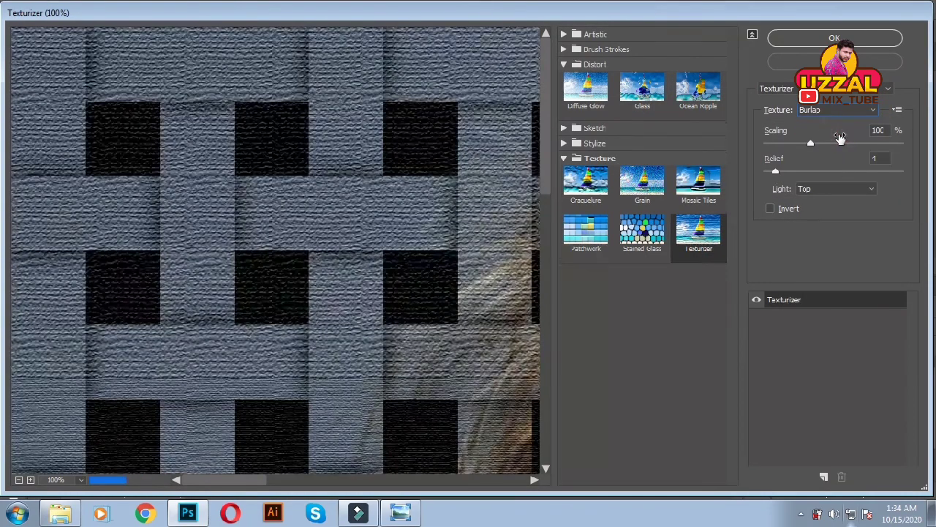
double_click(876, 159)
type("1")
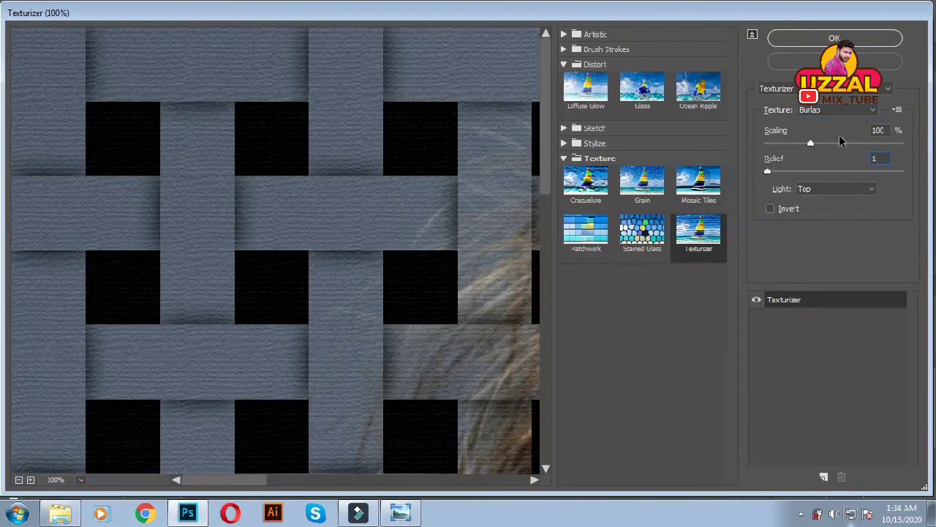
left_click(835, 38)
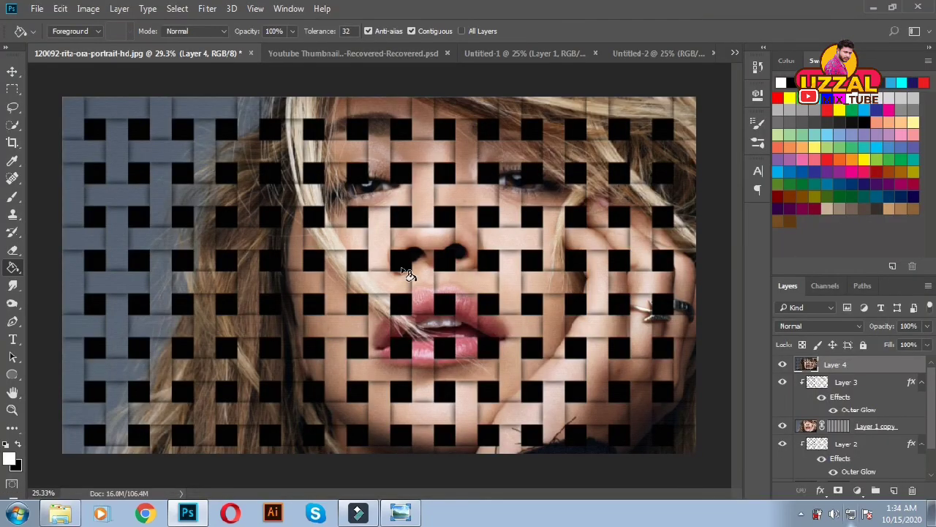
Step: Apply a Curves adjustment lifting input 96 to output 135 to brighten the midtones
scroll(408, 275, "down", 4)
scroll(408, 275, "up", 3)
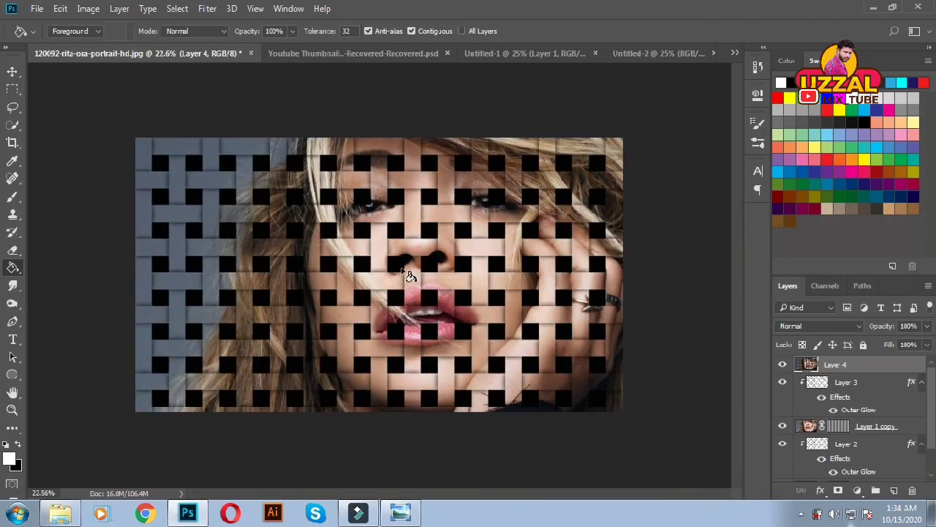
key("ctrl+m")
left_click_drag(479, 69, 763, 117)
left_click_drag(692, 277, 682, 259)
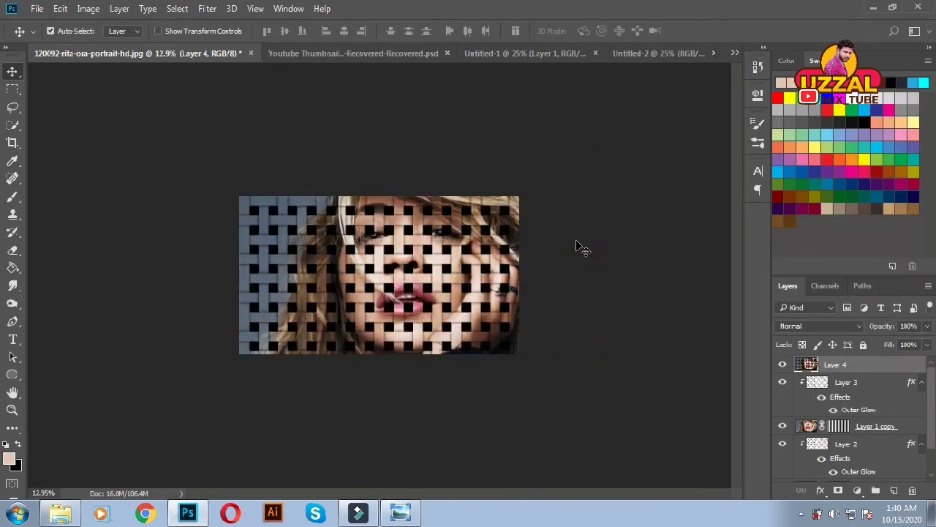
scroll(578, 246, "up", 2)
scroll(578, 246, "up", 2)
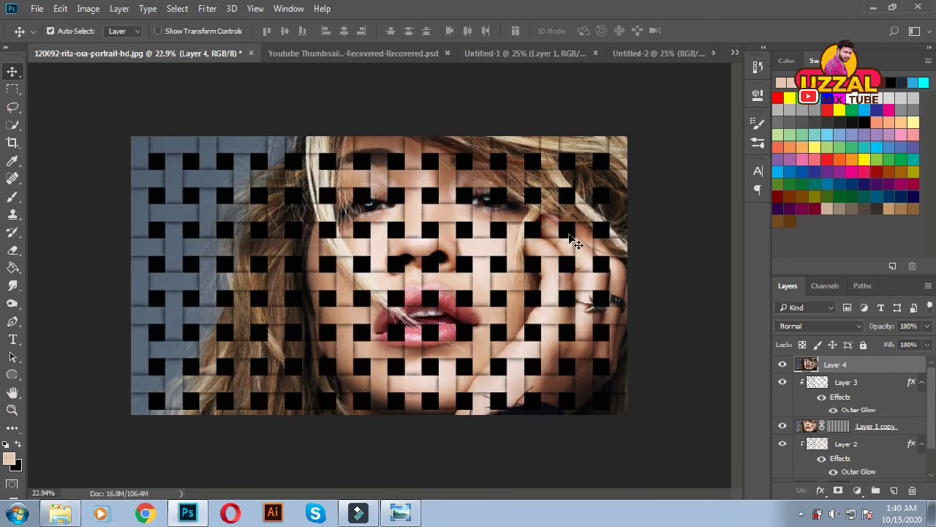